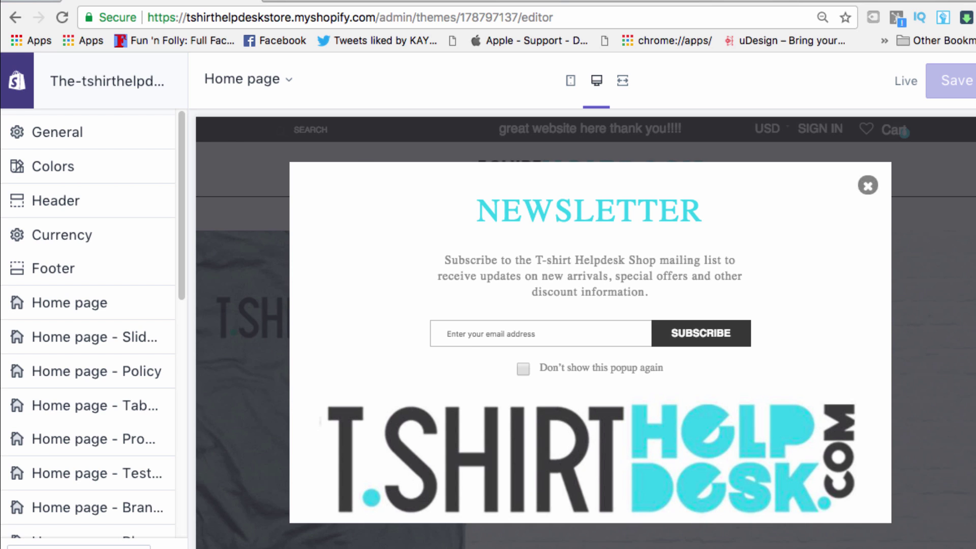
# - Close the newsletter popup in the store preview and examine the slides of the home page slider
pyautogui.click(867, 185)
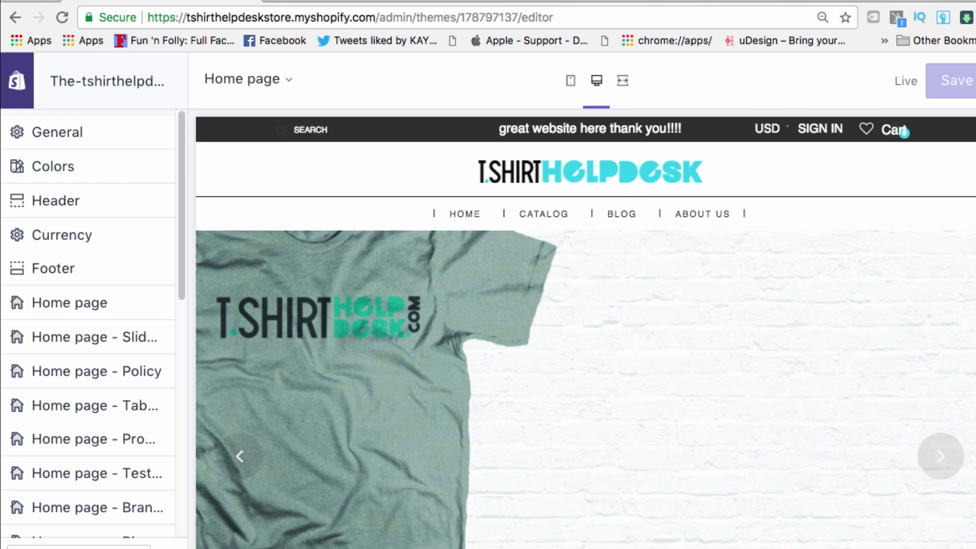
pyautogui.click(940, 456)
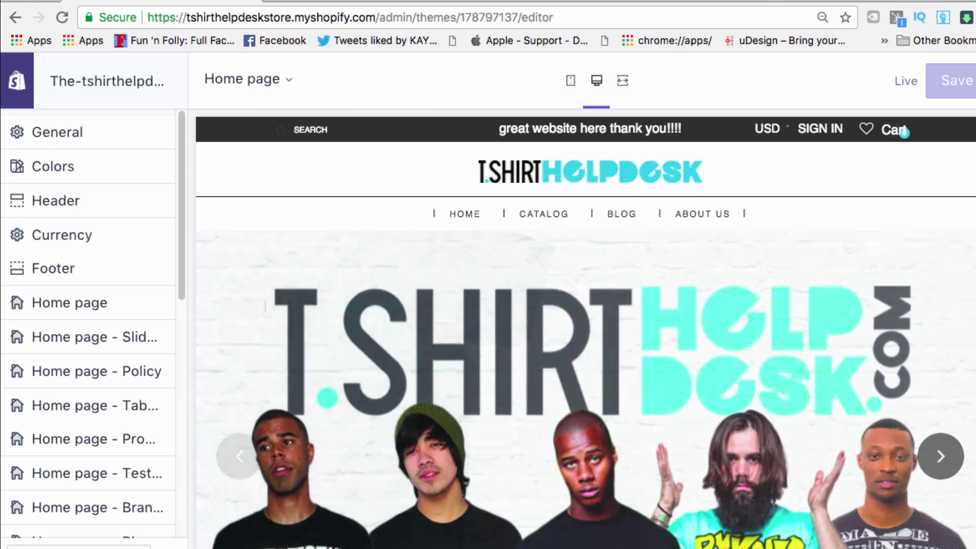
pyautogui.click(940, 456)
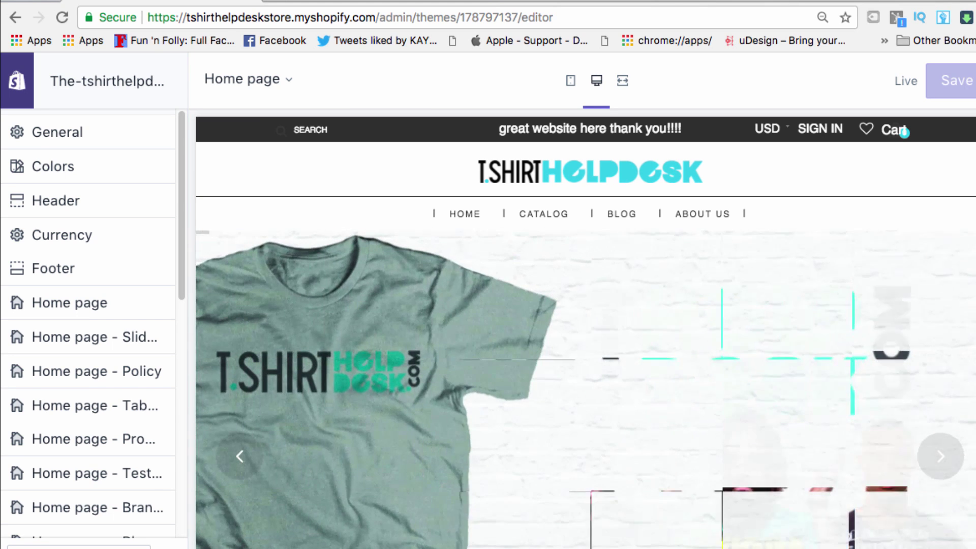
pyautogui.click(941, 456)
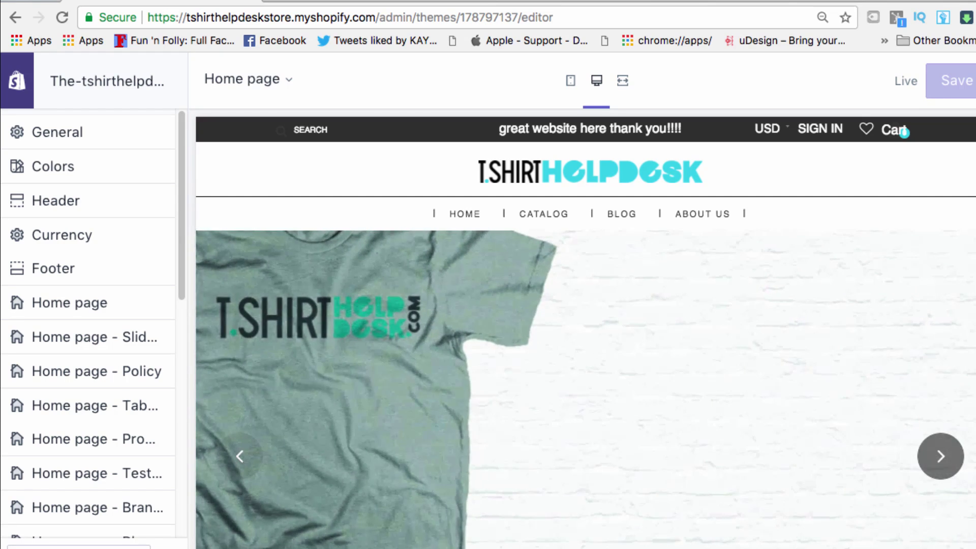
pyautogui.click(940, 455)
pyautogui.scroll(-5, 940, 456)
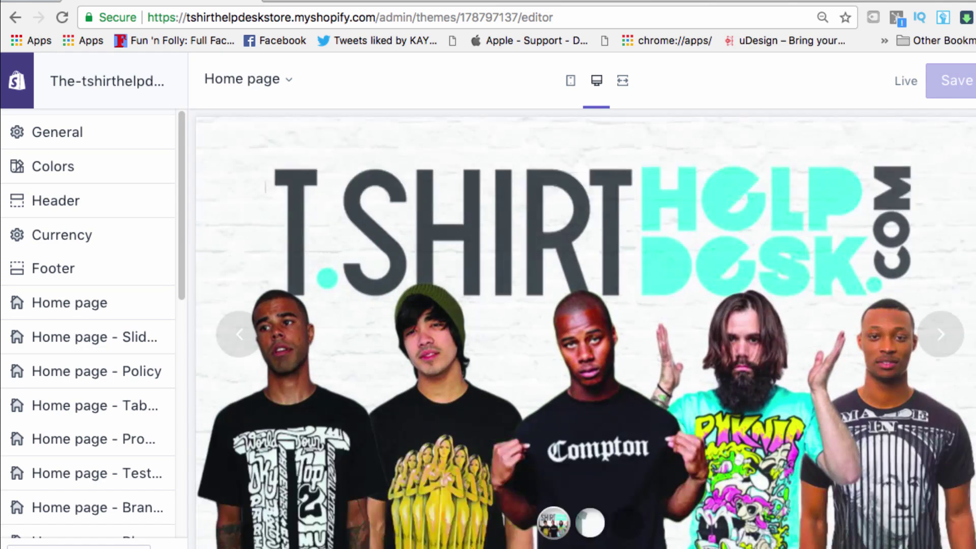
pyautogui.scroll(1, 585, 333)
pyautogui.scroll(5, 584, 331)
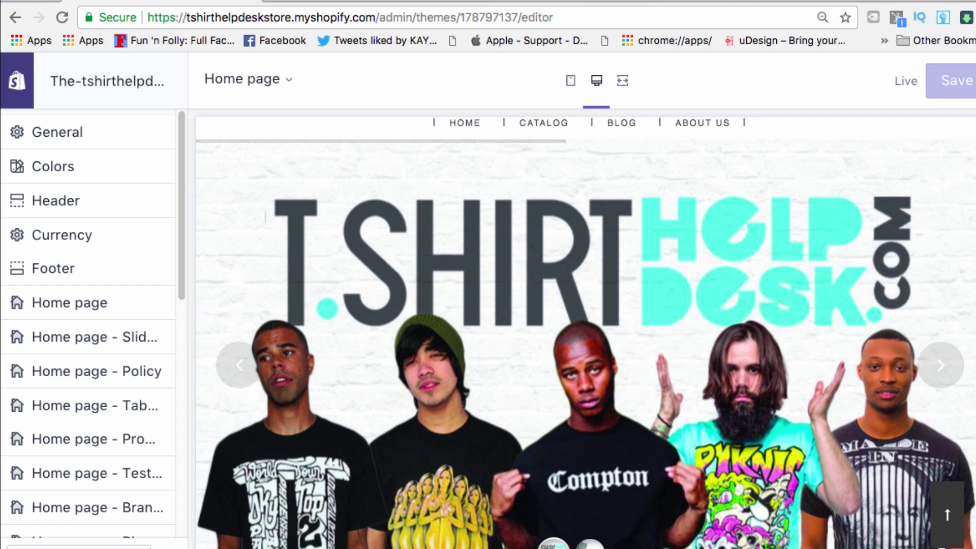
pyautogui.scroll(-1, 584, 331)
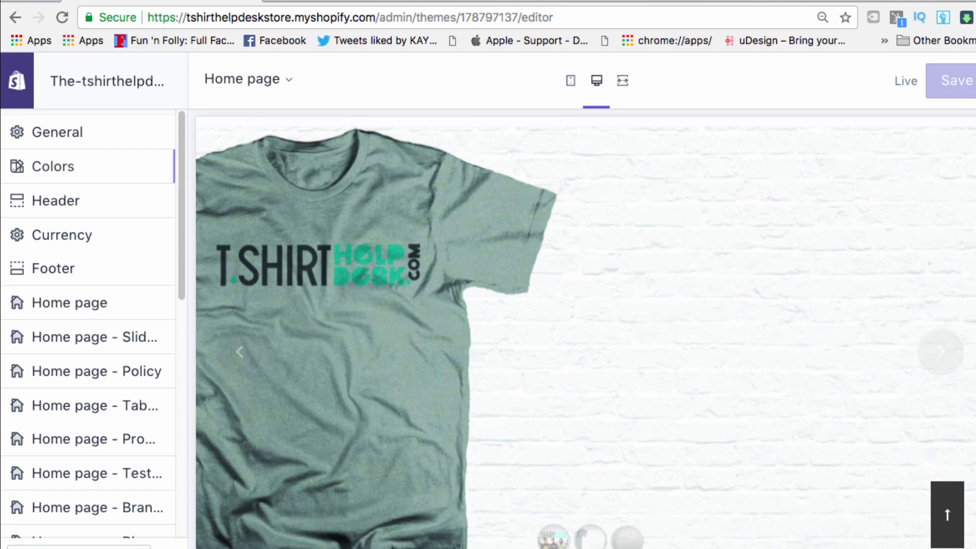
# - Open the home page slider video settings in the theme editor
pyautogui.scroll(-5, 93, 324)
pyautogui.scroll(-6, 93, 323)
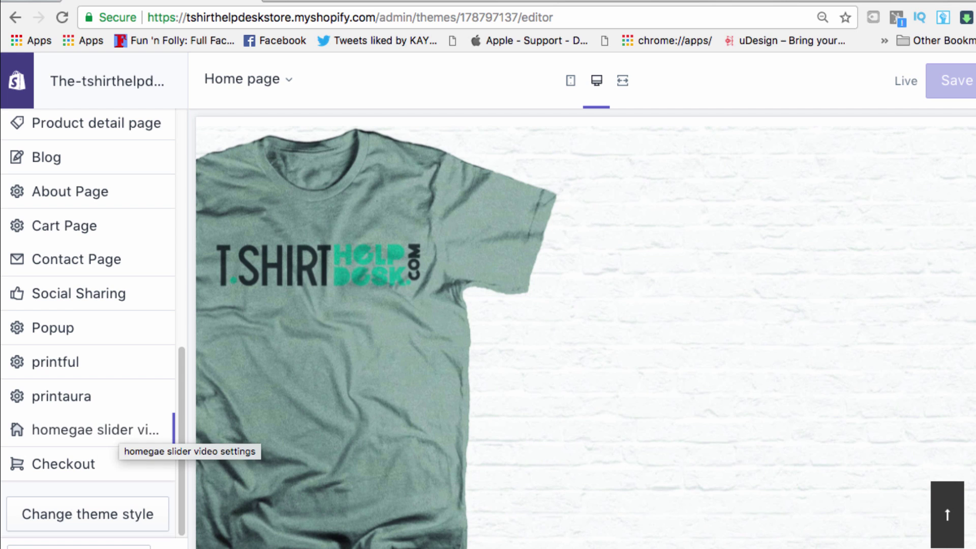
pyautogui.click(94, 432)
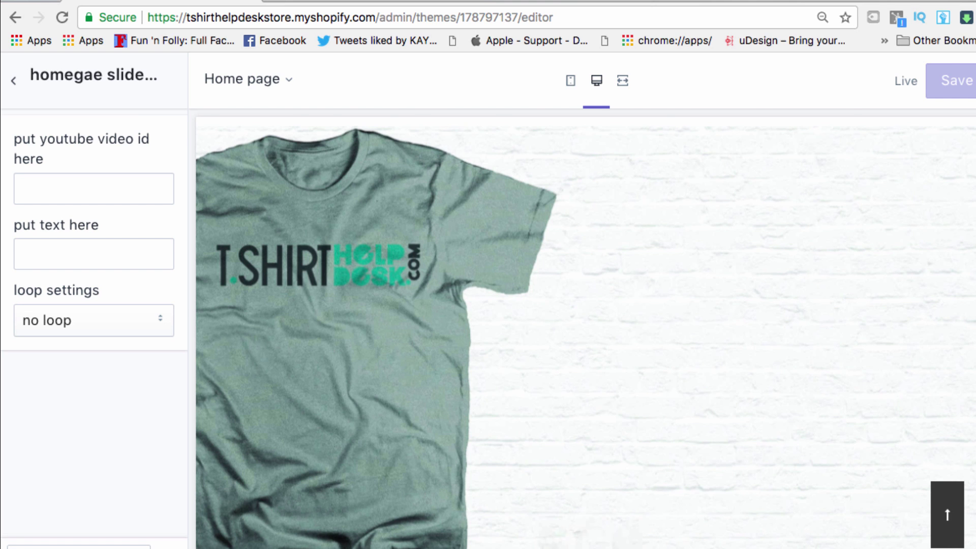
# - Switch to the YouTube browser window, reposition it, and briefly play the 9:01 Bella Canvas T-shirt video
pyautogui.press('super+Tab')
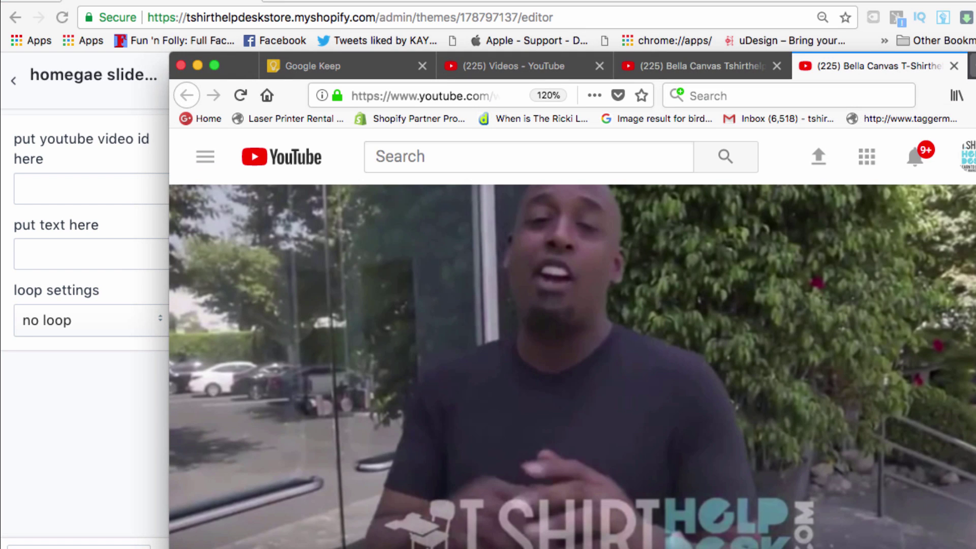
pyautogui.moveTo(241, 65); pyautogui.dragTo(192, 58)
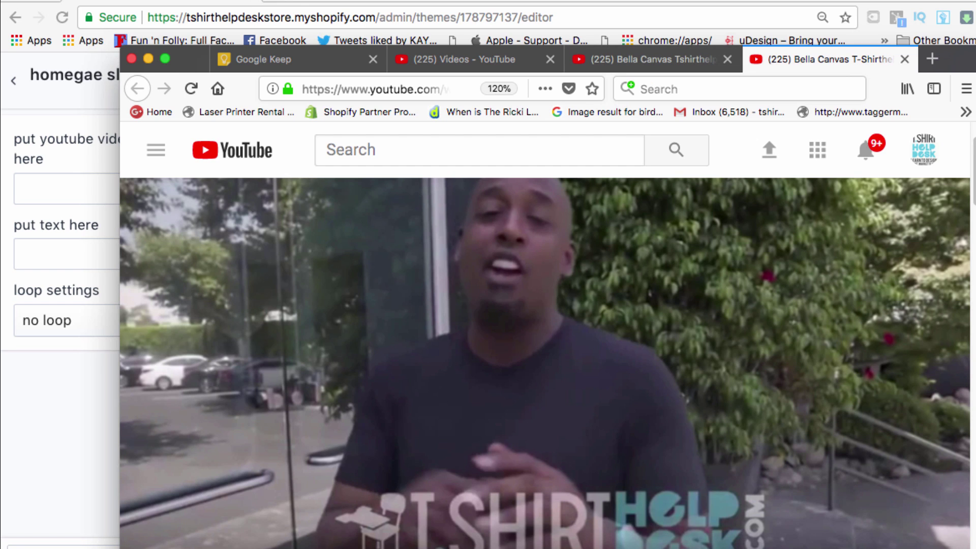
pyautogui.moveTo(954, 58); pyautogui.dragTo(952, 13)
pyautogui.press('space')
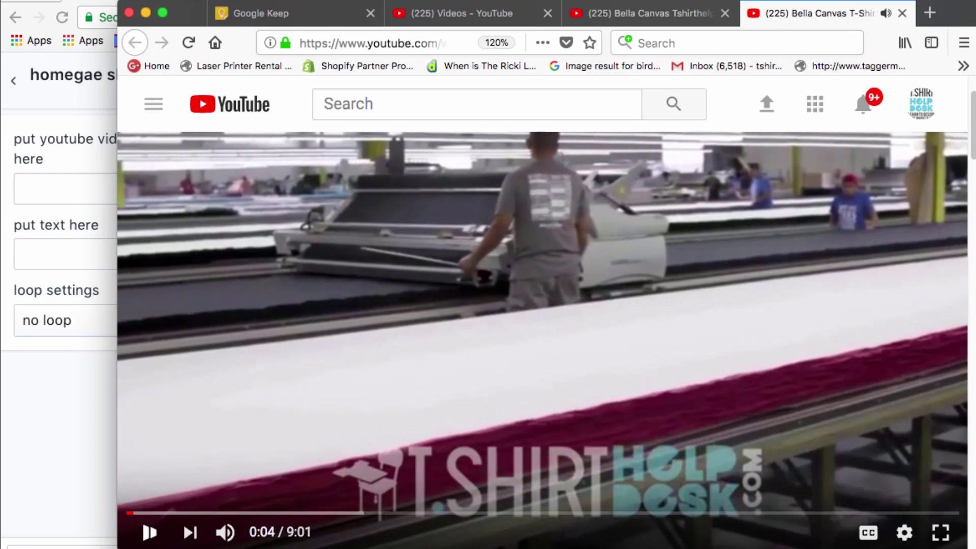
pyautogui.press('space')
# - Compare the unlisted "Bella Canvas Tshirthelpdesk" video with the other Bella Canvas video by playing its opening seconds
pyautogui.click(649, 14)
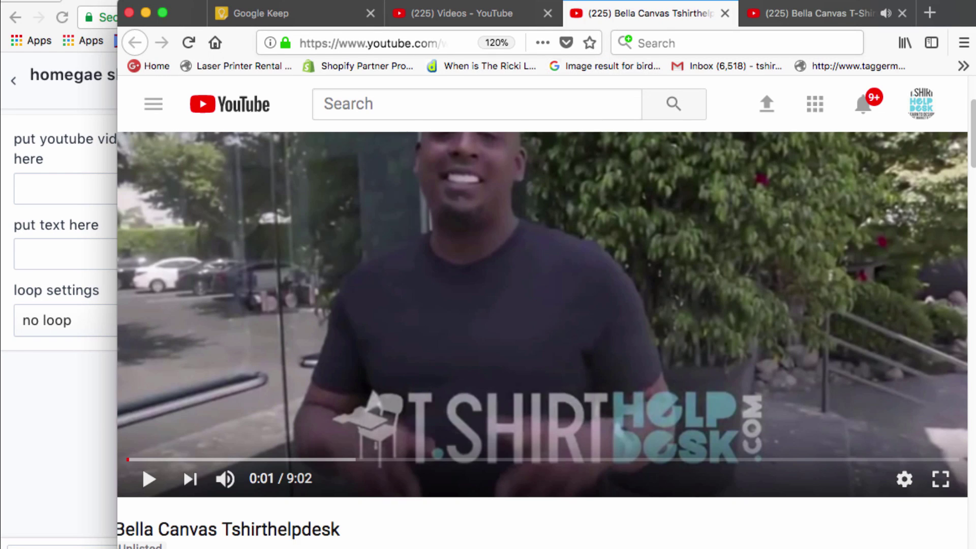
pyautogui.press('space')
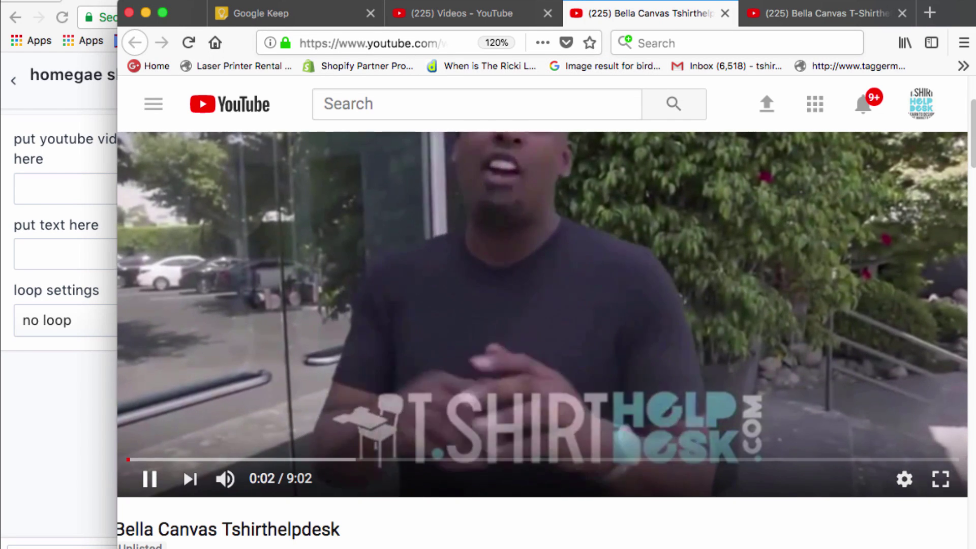
pyautogui.press('space')
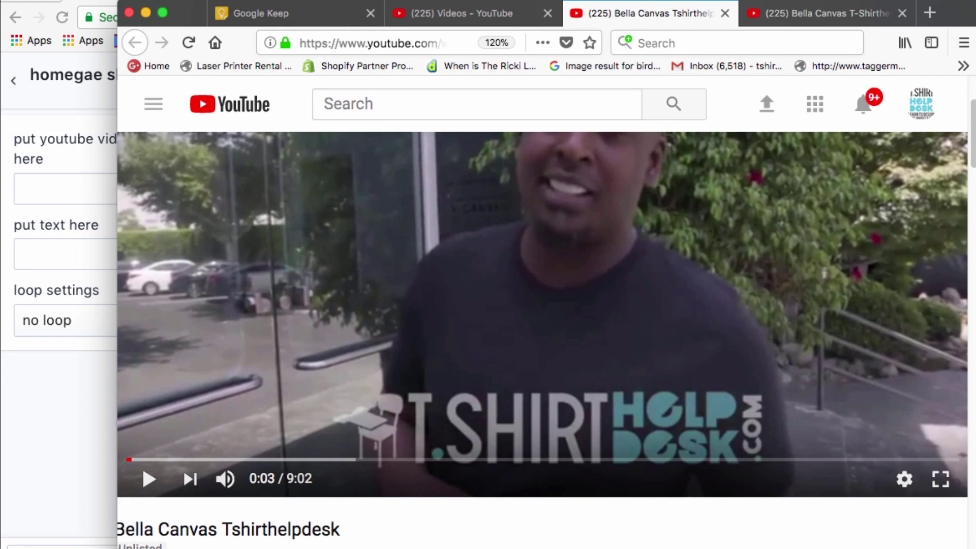
pyautogui.click(819, 13)
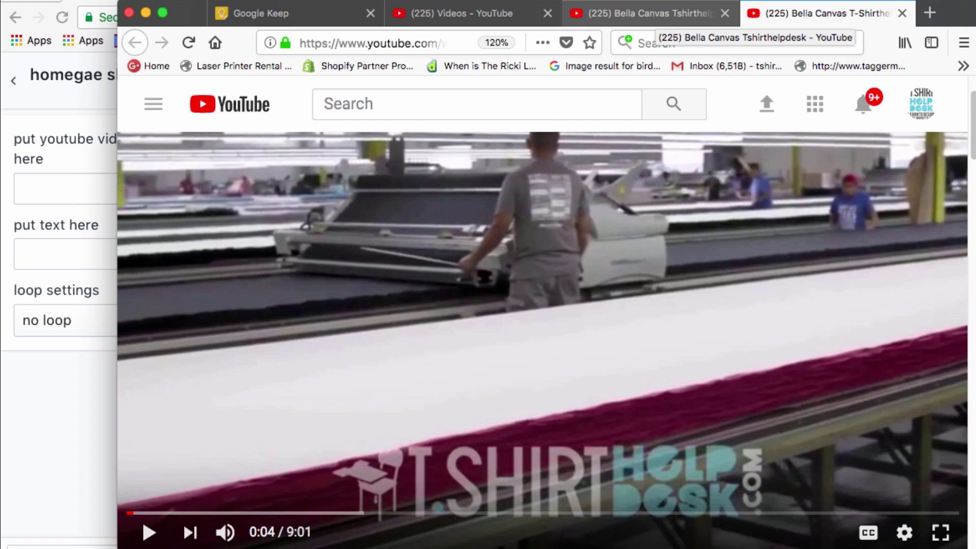
pyautogui.click(651, 15)
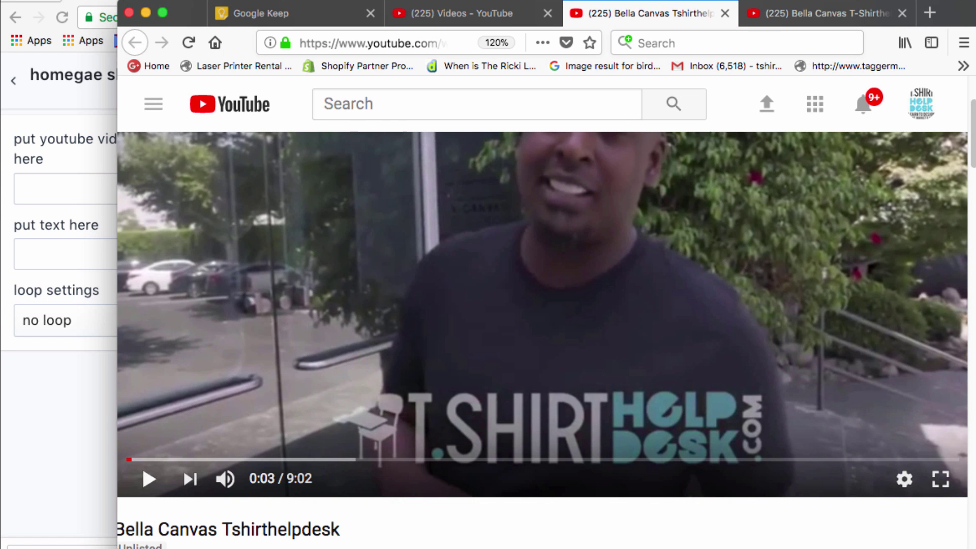
pyautogui.click(149, 479)
pyautogui.scroll(1, 542, 314)
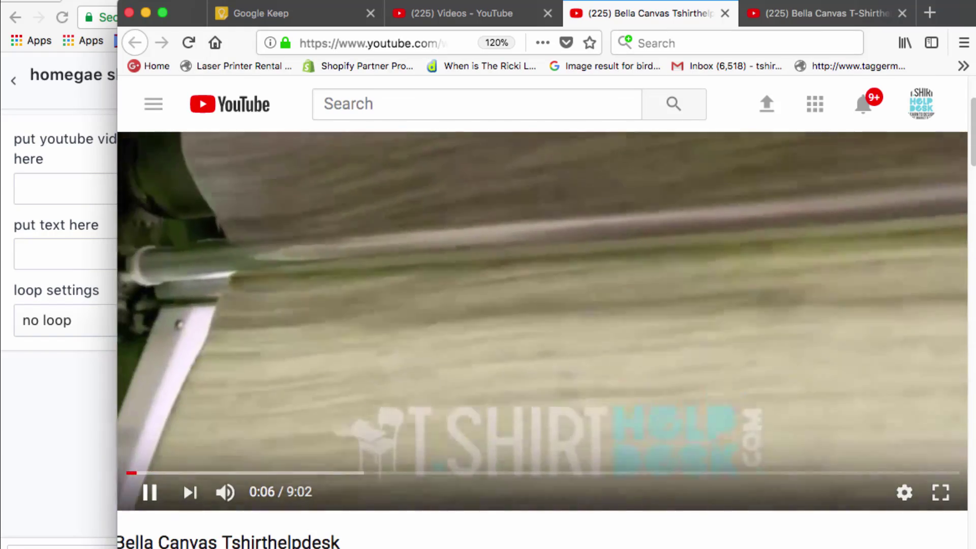
pyautogui.scroll(-2, 582, 315)
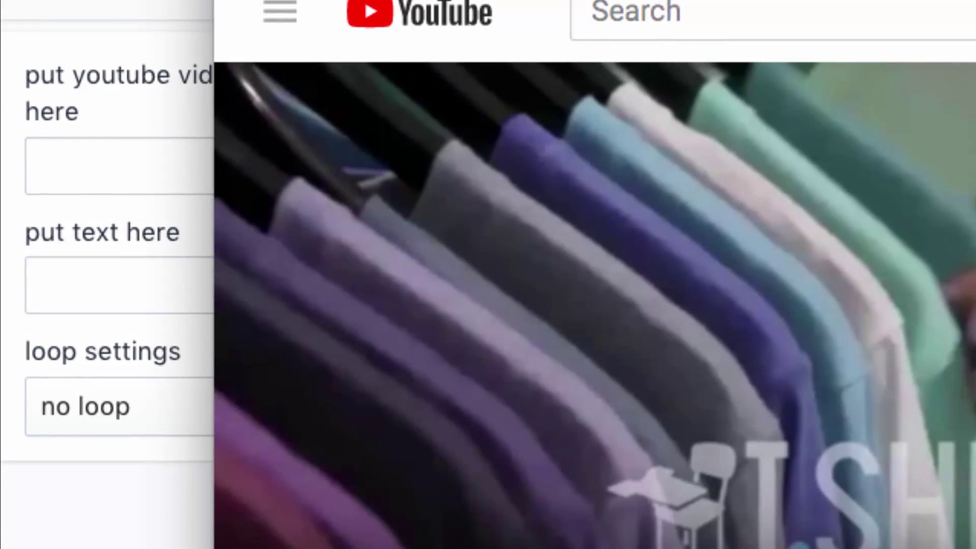
pyautogui.scroll(-4, 582, 315)
pyautogui.scroll(-2, 594, 305)
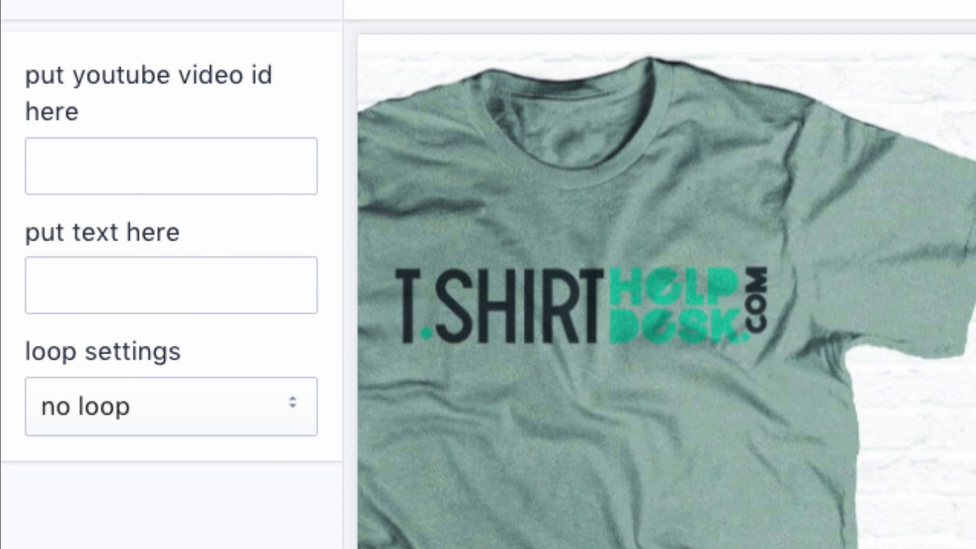
pyautogui.click(40, 165)
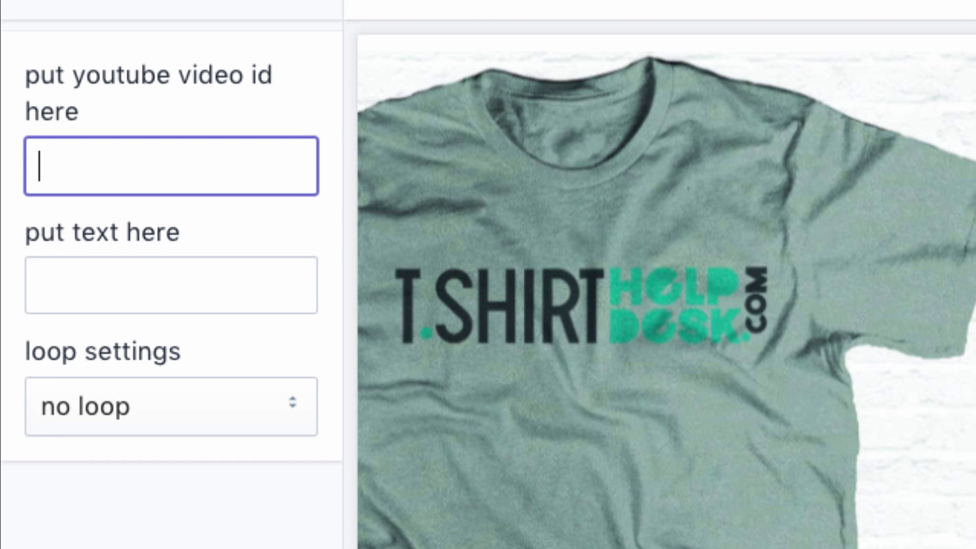
pyautogui.click(40, 285)
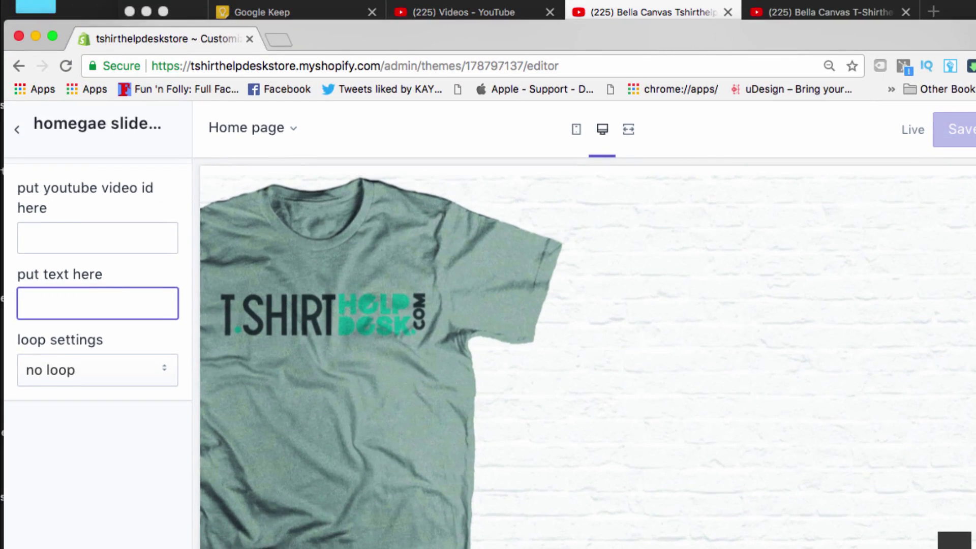
# - Return to YouTube and bring up the share link of the unlisted "Bella Canvas Tshirthelpdesk" video
pyautogui.click(831, 12)
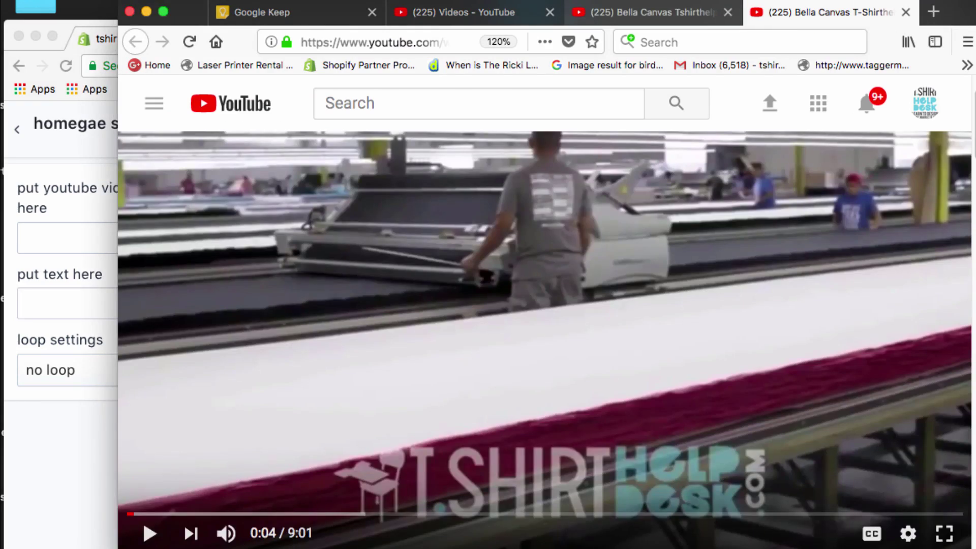
pyautogui.click(652, 12)
pyautogui.scroll(-2, 544, 340)
pyautogui.scroll(3, 544, 339)
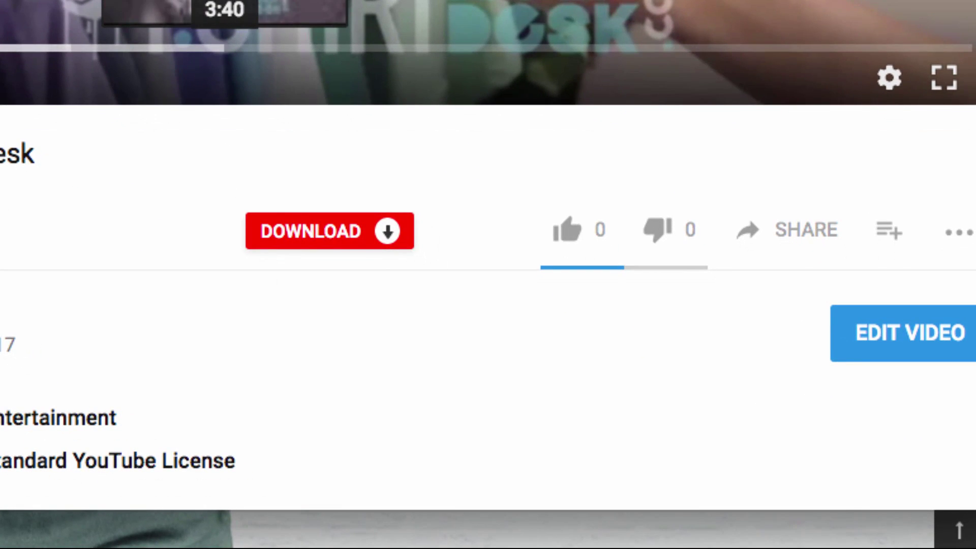
pyautogui.scroll(-1, 488, 254)
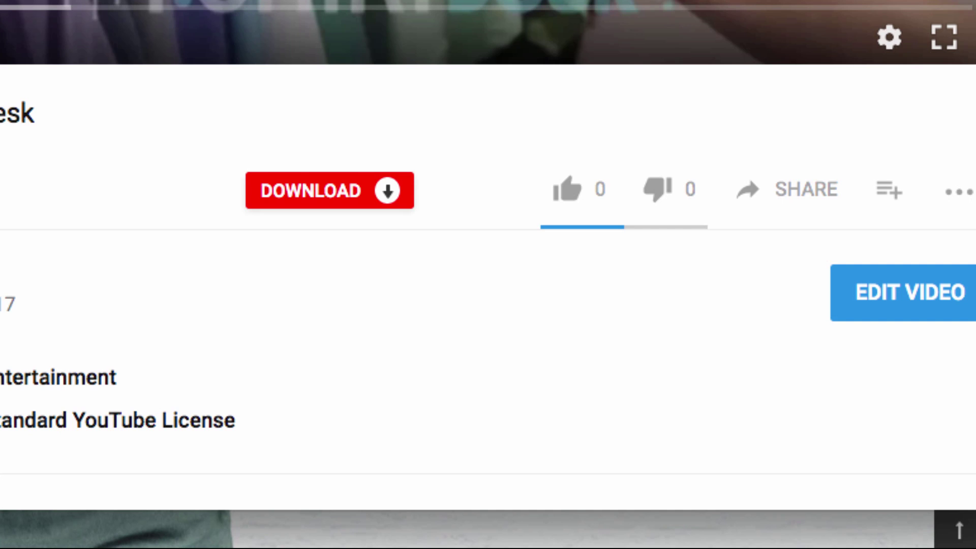
pyautogui.scroll(-1, 747, 149)
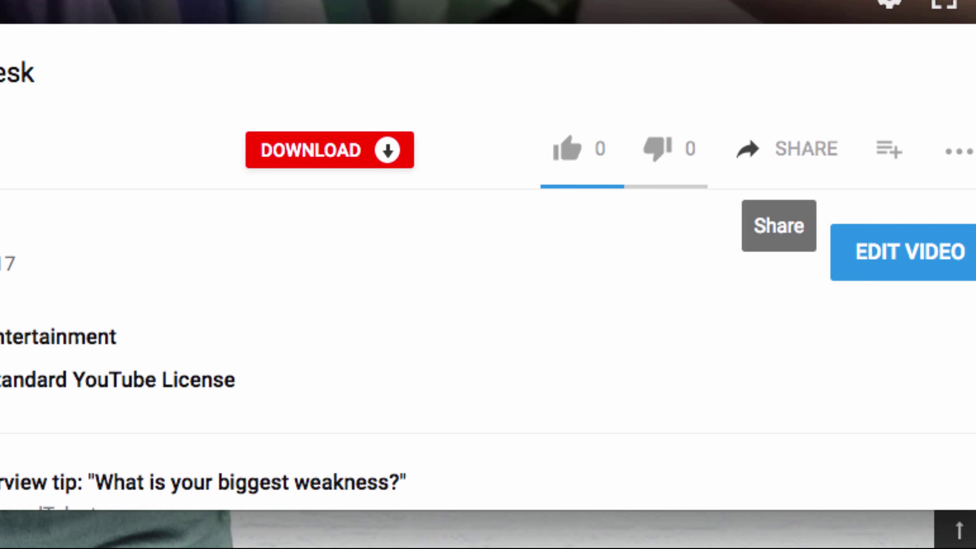
pyautogui.click(748, 149)
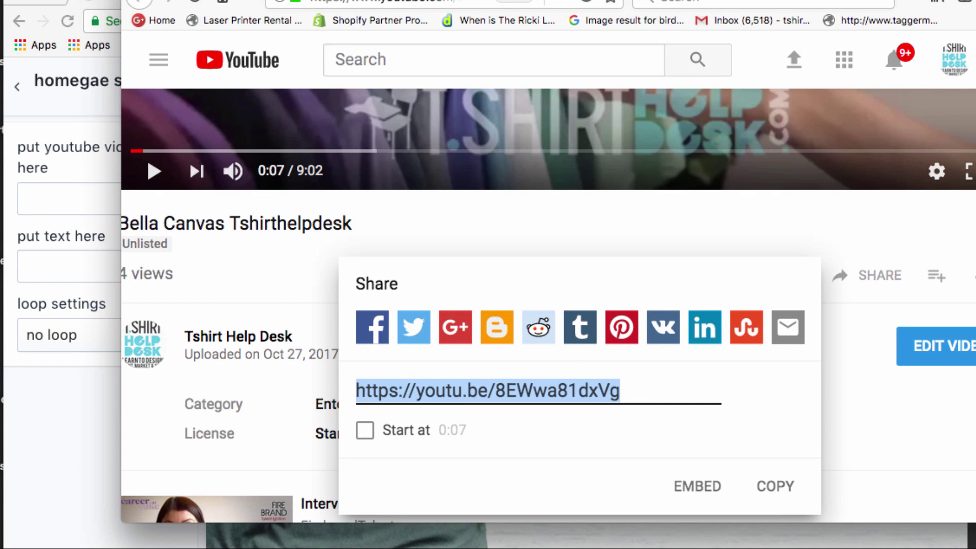
pyautogui.click(68, 266)
pyautogui.click(68, 198)
pyautogui.write('https://youtu.be/8EWwa81dxVg')
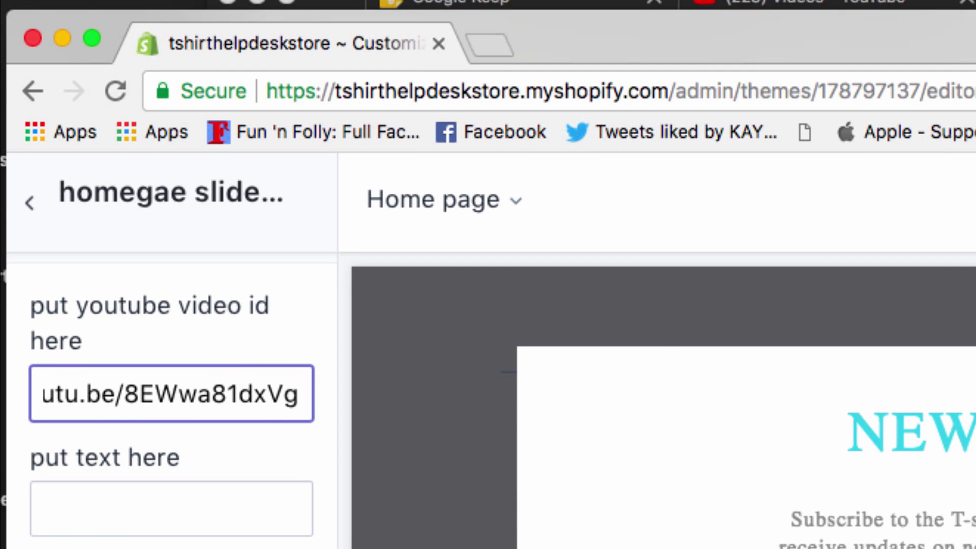
# - Paste the share link into a new browser tab's address and highlight its video ID part, 8EWwa81dxVg
pyautogui.click(486, 43)
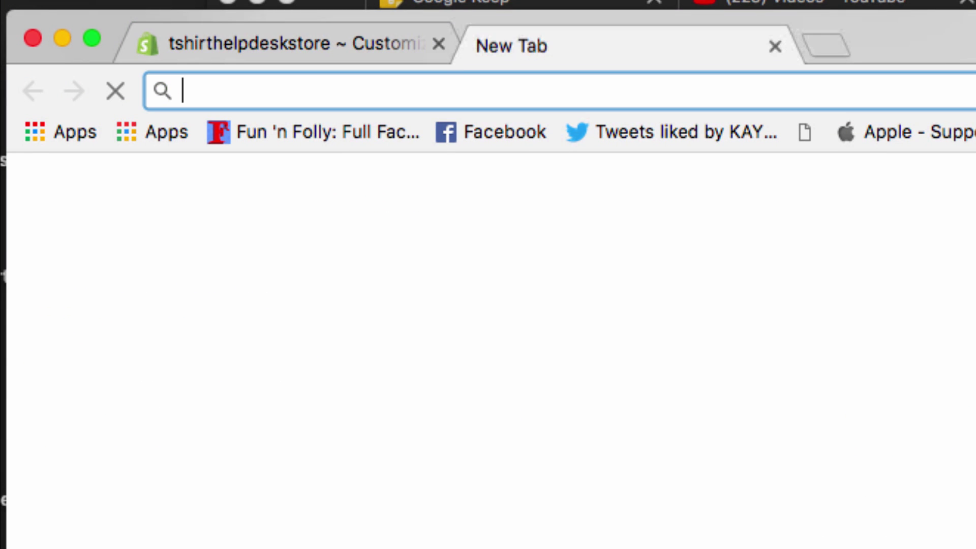
pyautogui.write('https://youtu.be/8EWwa81dxVg')
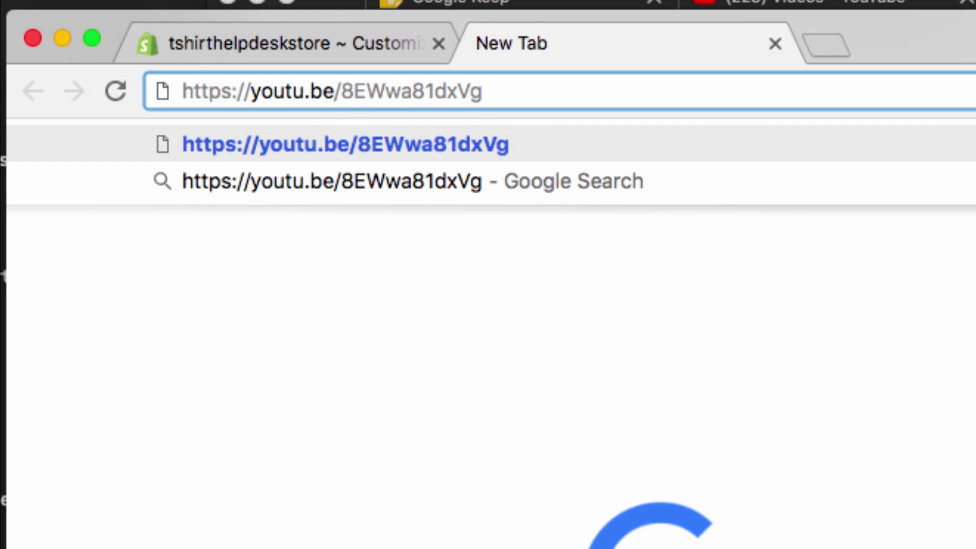
pyautogui.hotkey('alt', 'shift', 'Left')
pyautogui.moveTo(482, 91)
pyautogui.mouseDown()
pyautogui.moveTo(425, 91)
pyautogui.moveTo(482, 91)
pyautogui.mouseUp()
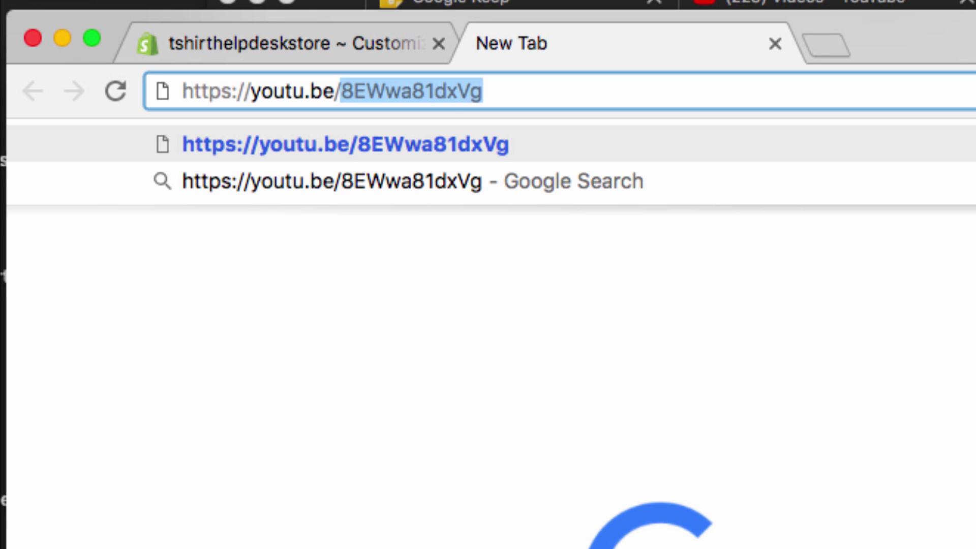
pyautogui.hotkey('ctrl', 'shift', 'Tab')
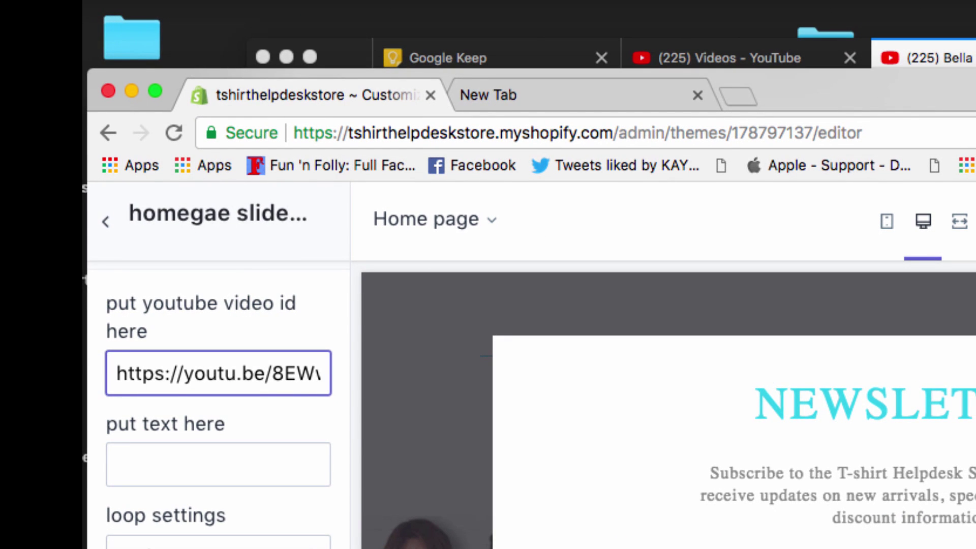
pyautogui.moveTo(272, 373); pyautogui.dragTo(242, 373)
pyautogui.hotkey('shift', 'Left')
pyautogui.hotkey('shift', 'Left')
pyautogui.hotkey('shift', 'Left')
pyautogui.hotkey('shift', 'Left')
pyautogui.hotkey('shift', 'Left')
pyautogui.hotkey('shift', 'Left')
pyautogui.hotkey('shift', 'Left')
pyautogui.hotkey('shift', 'Left')
pyautogui.hotkey('shift', 'Left')
pyautogui.hotkey('shift', 'Left')
pyautogui.hotkey('shift', 'Left')
pyautogui.hotkey('shift', 'Left')
pyautogui.hotkey('shift', 'Left')
pyautogui.hotkey('shift', 'Left')
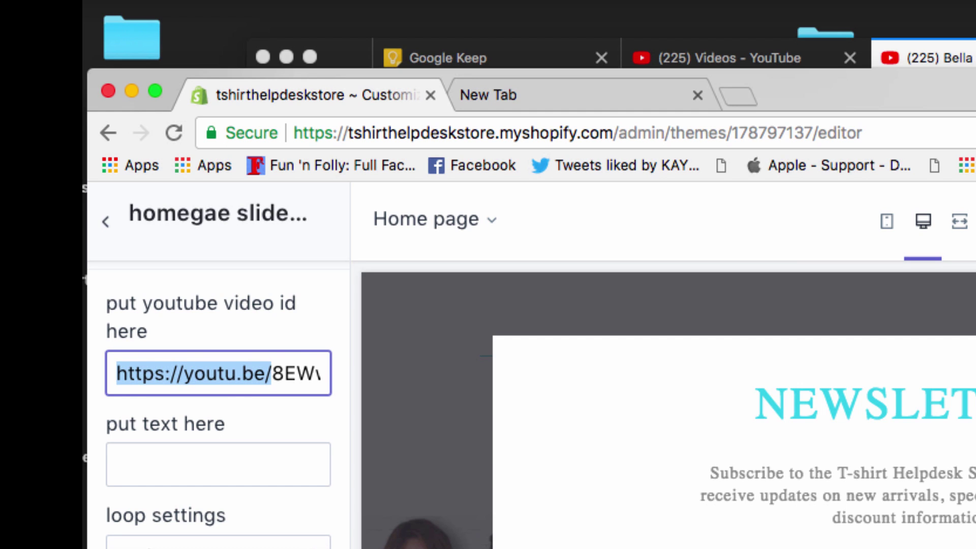
pyautogui.press('BackSpace')
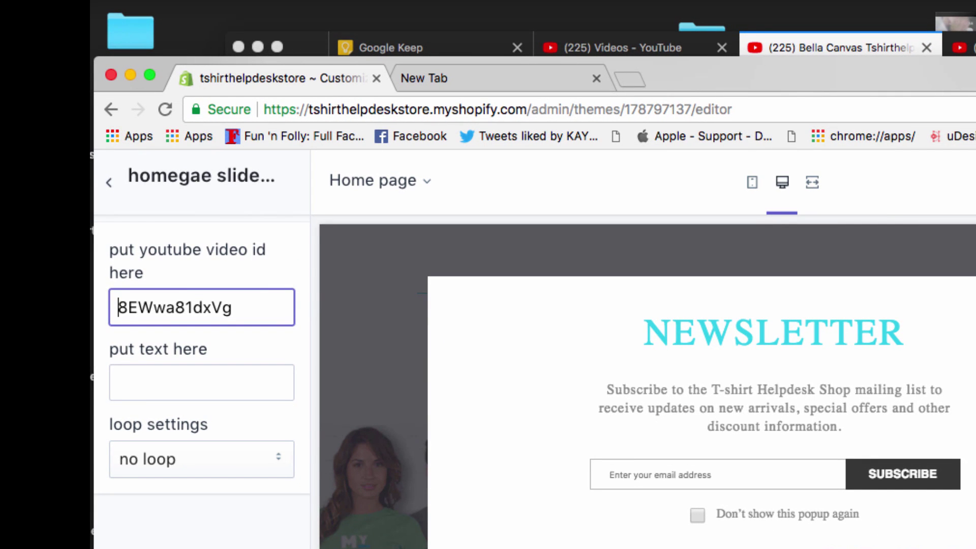
# - Set the slider video's overlay text to "Video Background"
pyautogui.click(118, 383)
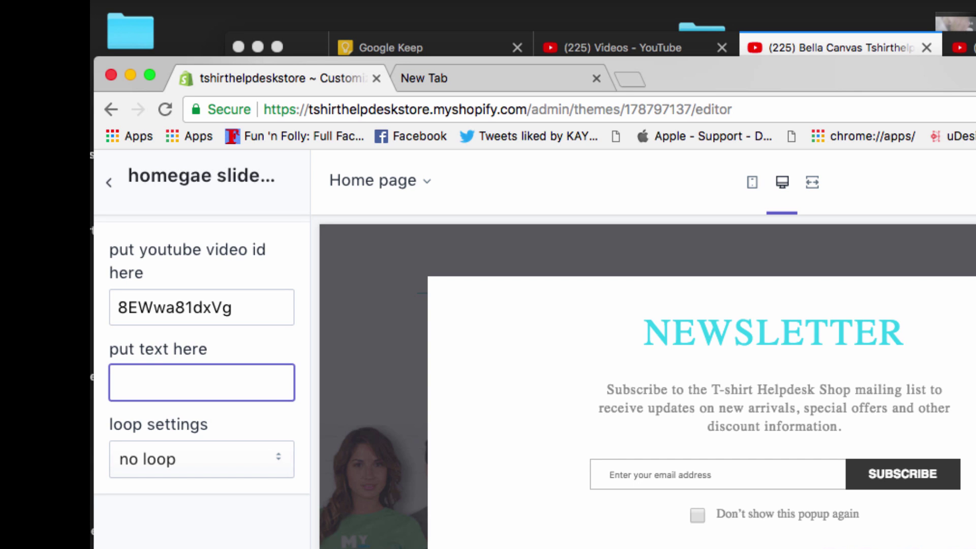
pyautogui.write('Video Backgrounf')
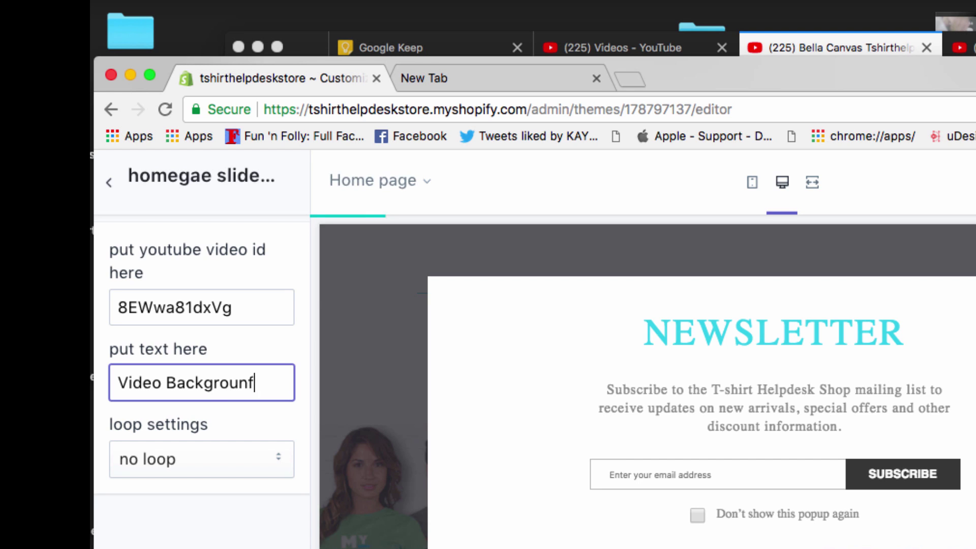
pyautogui.press('BackSpace')
pyautogui.write('d')
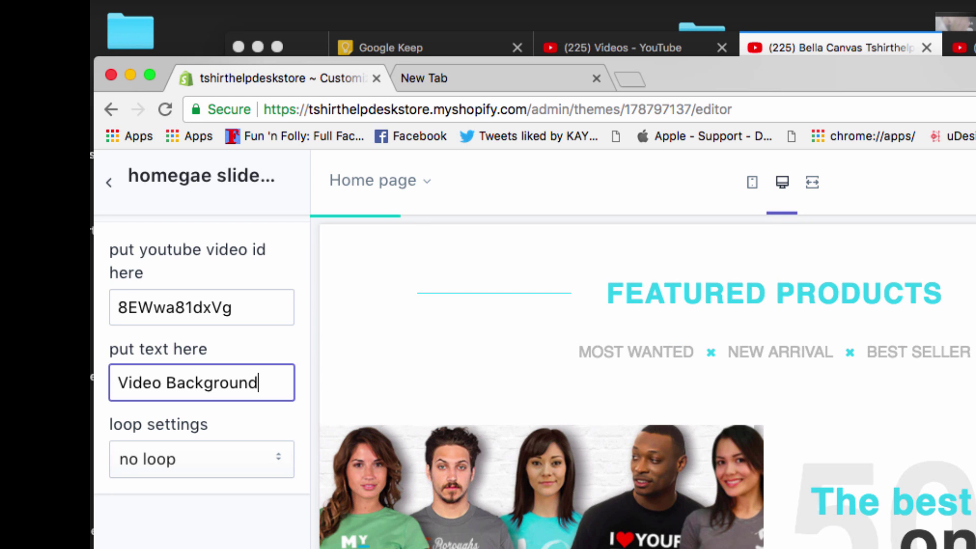
# - Set the slider video's loop setting to "loop" and save the theme changes
pyautogui.click(201, 459)
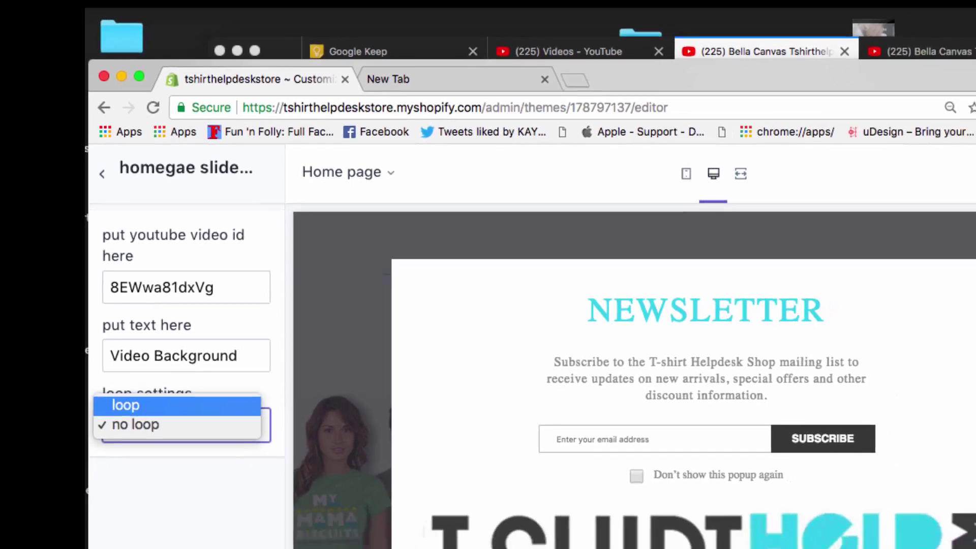
pyautogui.click(135, 437)
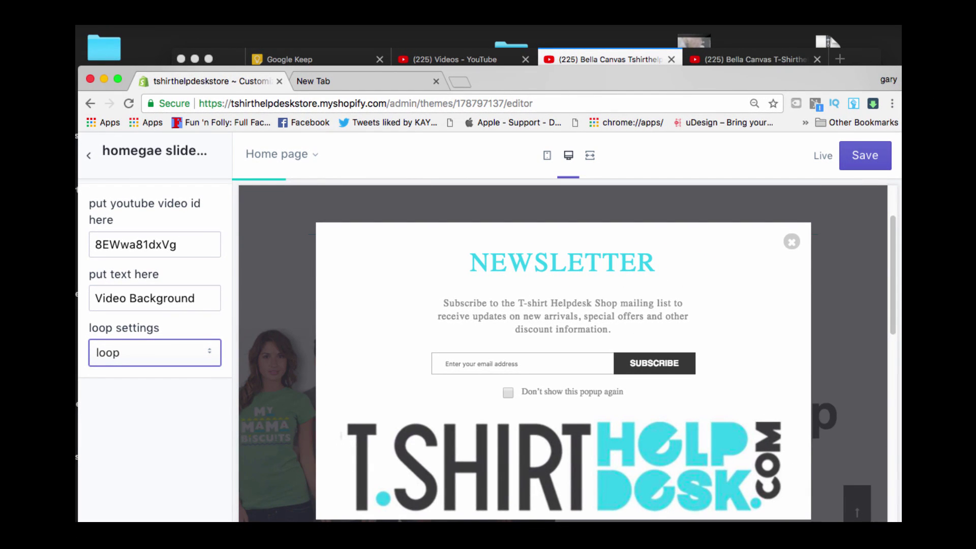
pyautogui.click(872, 158)
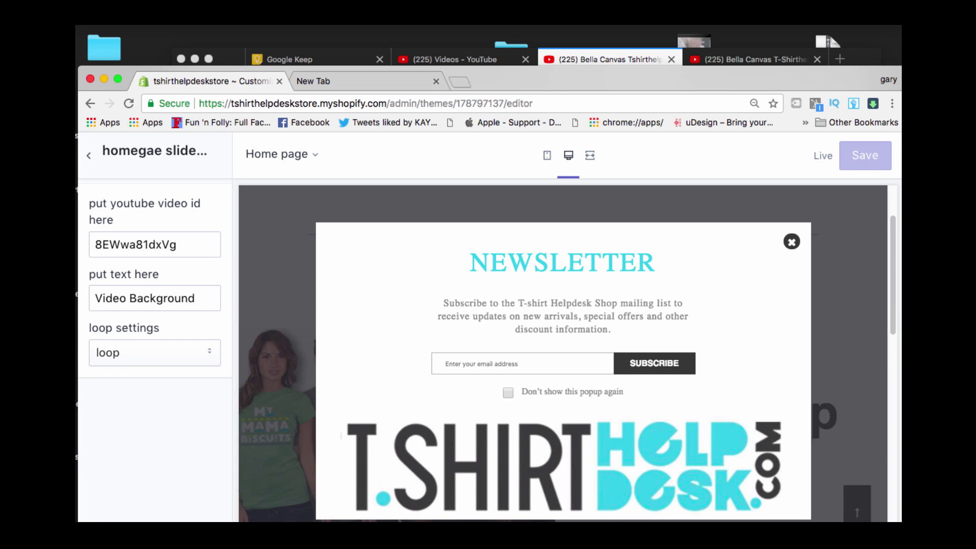
# - Reload the theme editor, dismissing the newsletter popup, and check the slider in the home page preview
pyautogui.click(792, 241)
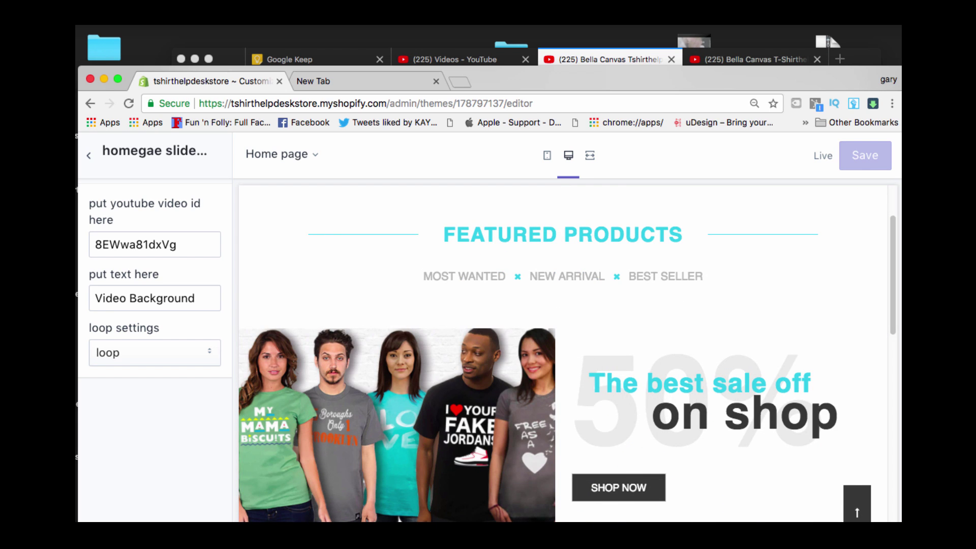
pyautogui.click(129, 103)
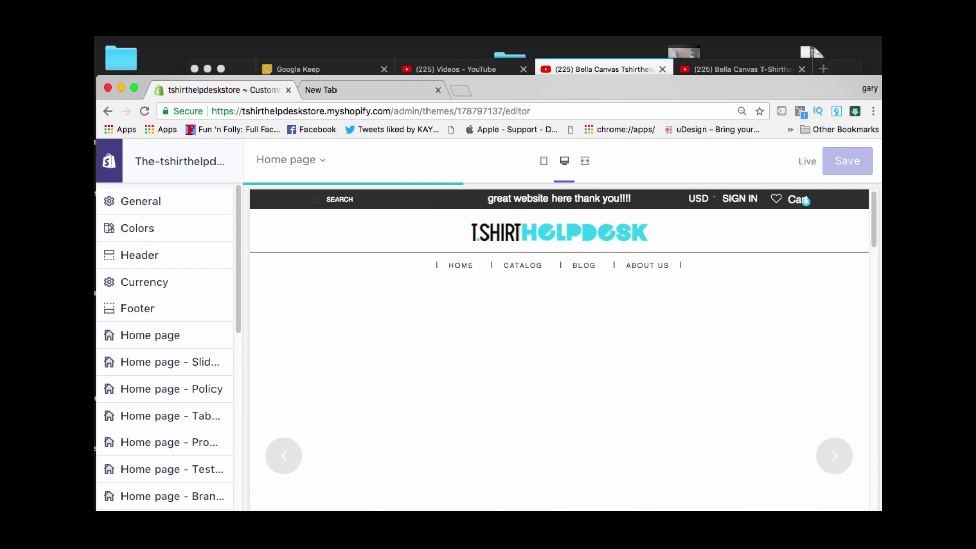
pyautogui.scroll(-2, 304, 271)
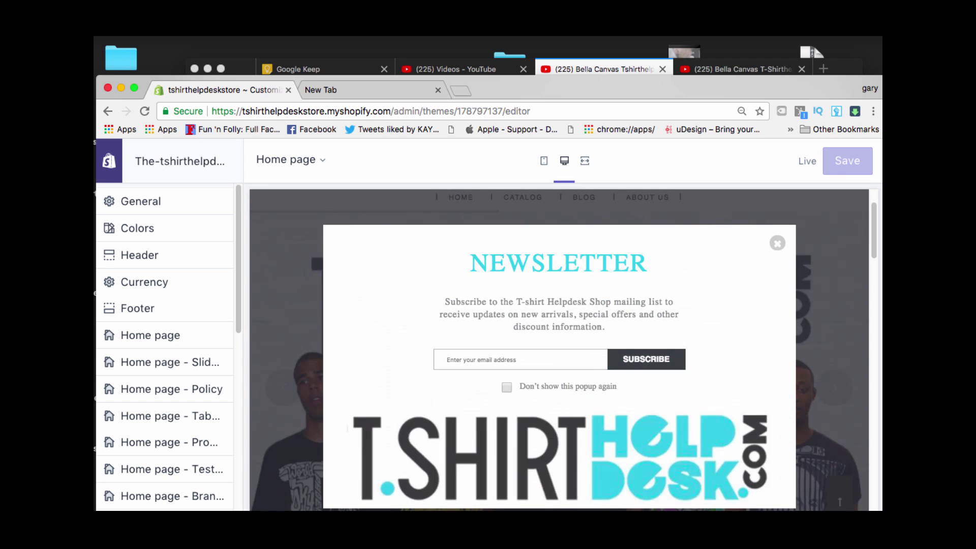
pyautogui.click(777, 243)
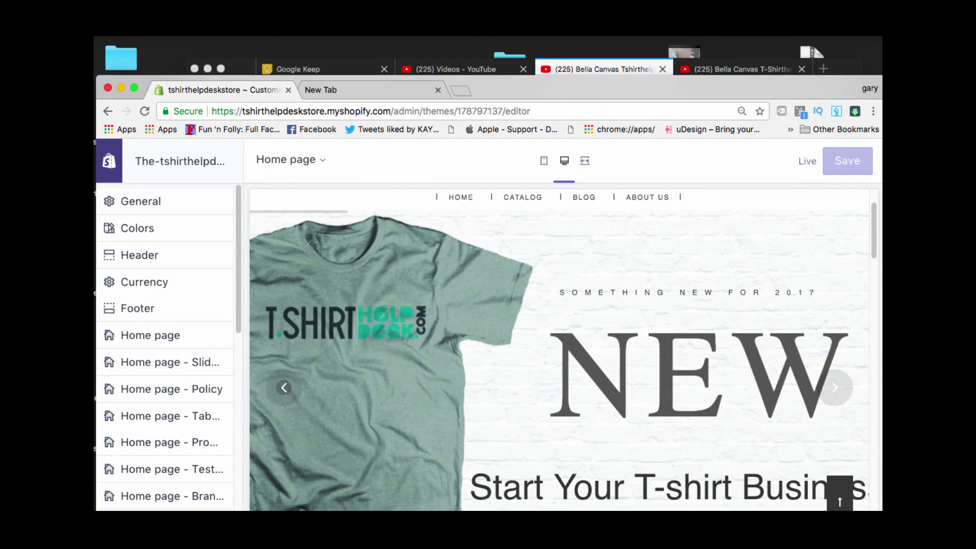
pyautogui.scroll(-1, 165, 347)
pyautogui.scroll(-3, 165, 346)
pyautogui.scroll(3, 165, 345)
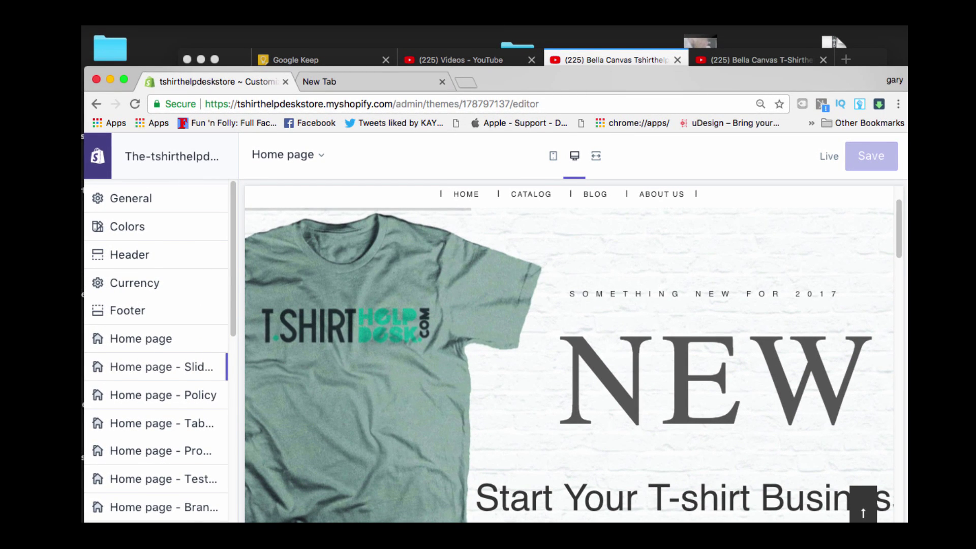
# - Open the home page slider settings and disable slider item 1
pyautogui.click(161, 366)
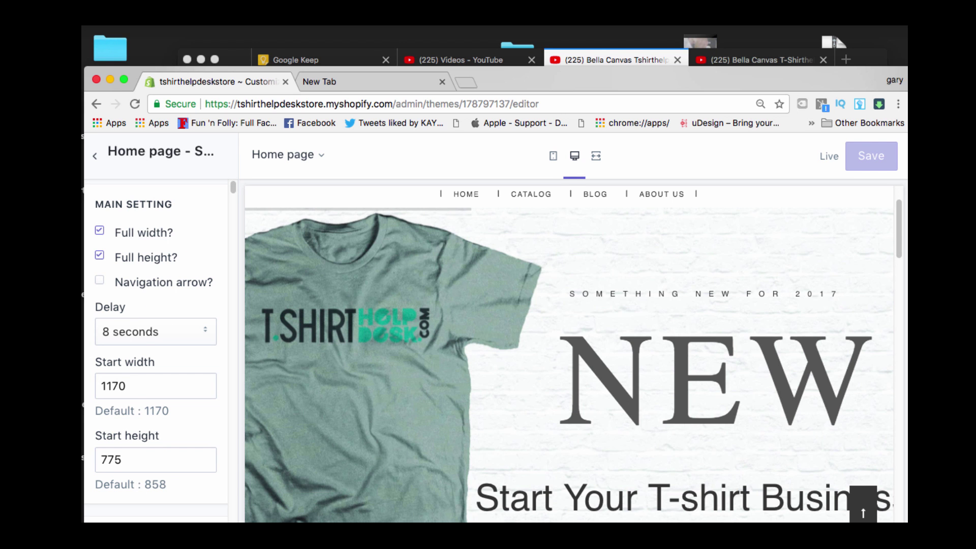
pyautogui.scroll(-5, 157, 350)
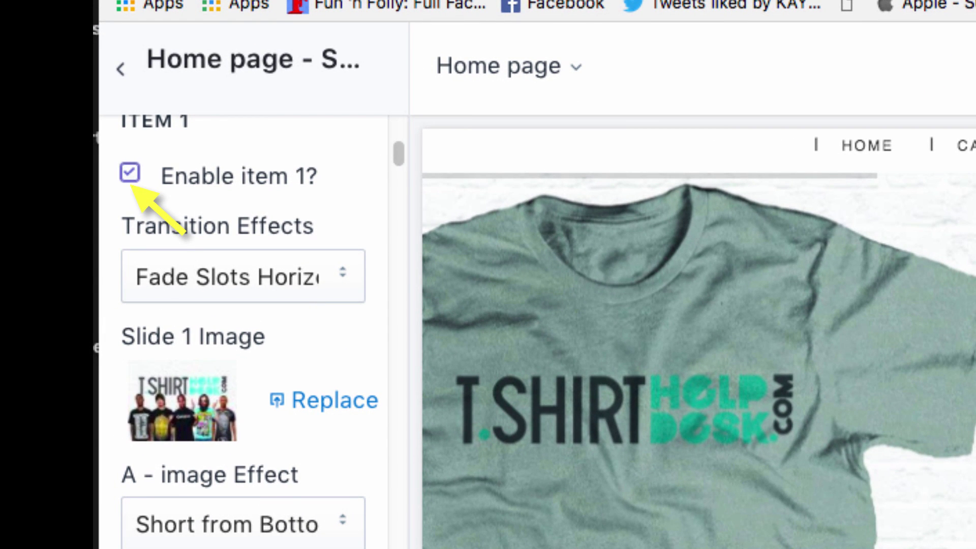
pyautogui.click(129, 172)
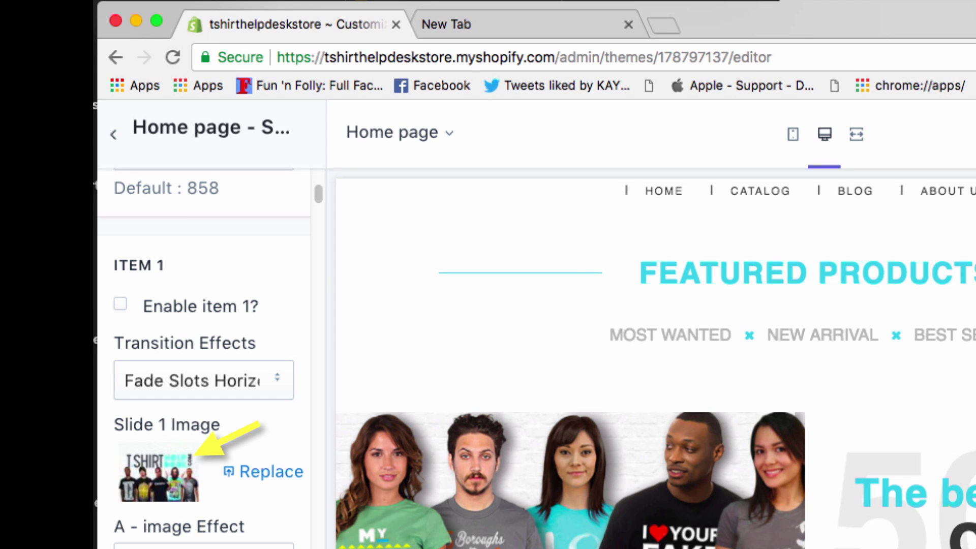
# - Disable slider item 2 in the home page slider settings
pyautogui.scroll(-15, 203, 356)
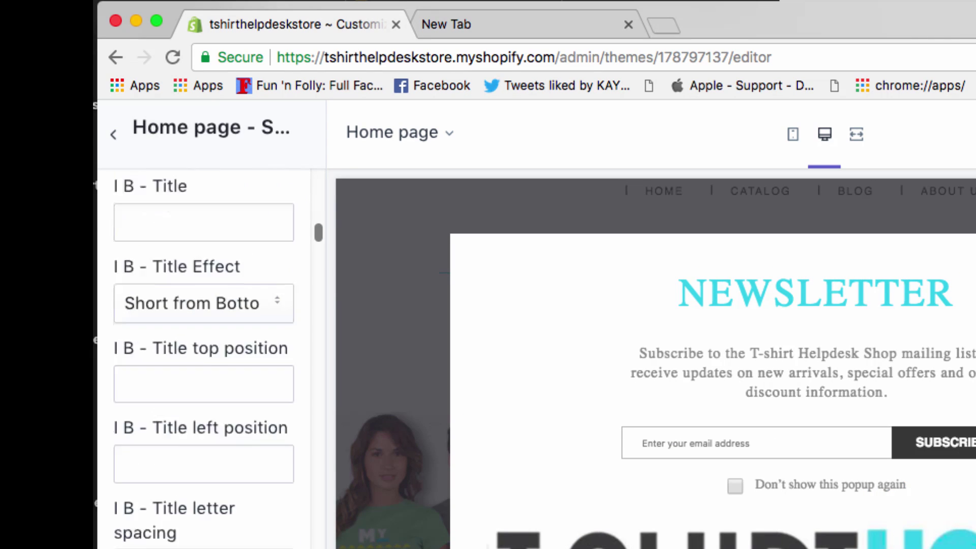
pyautogui.scroll(-20, 203, 355)
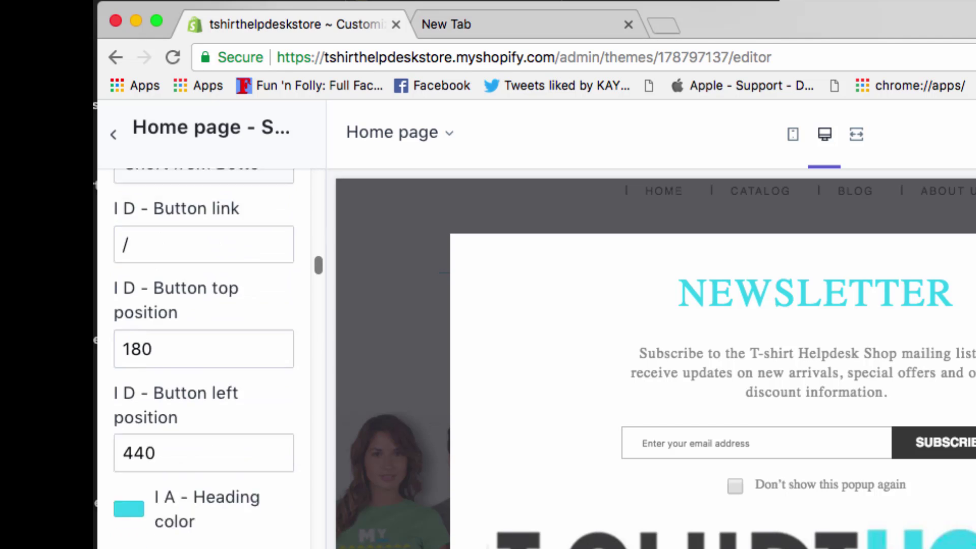
pyautogui.scroll(-20, 204, 356)
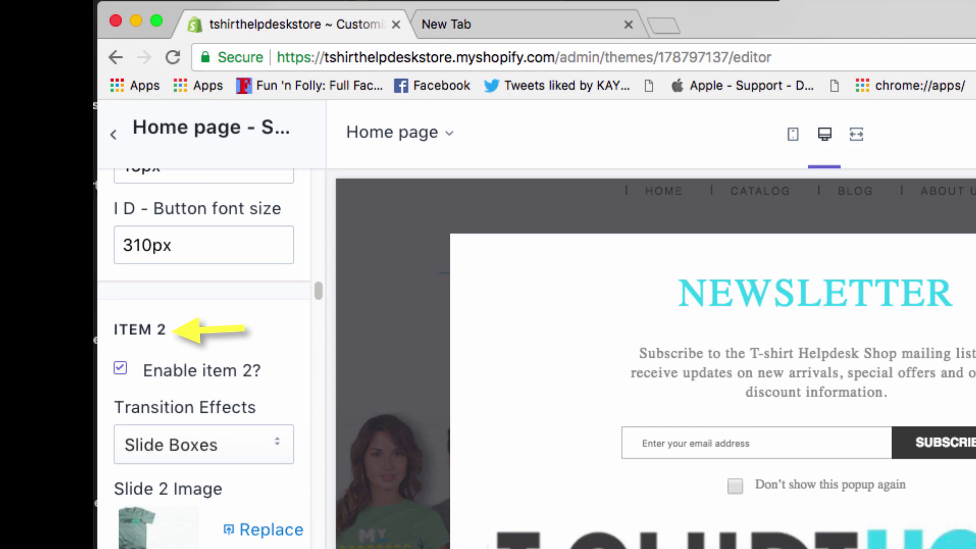
pyautogui.click(120, 368)
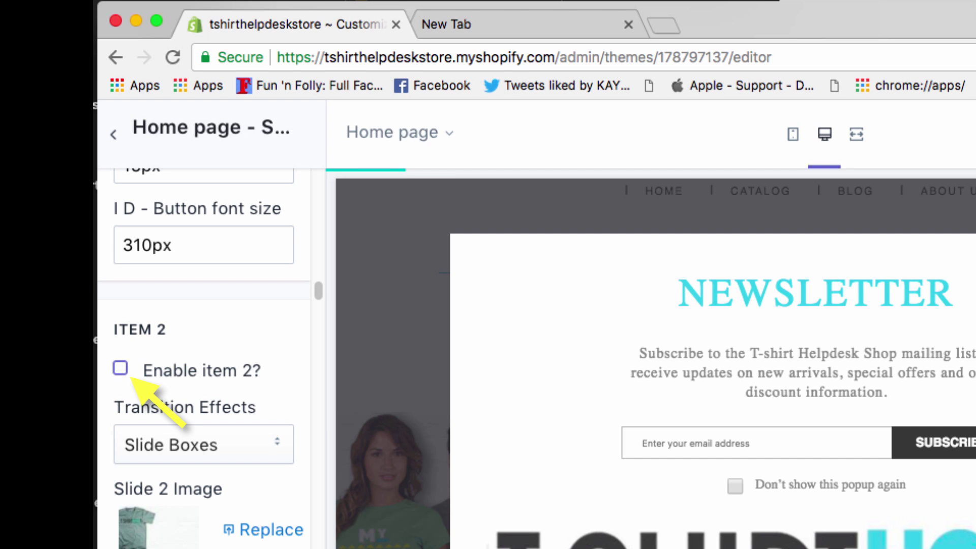
# - Look through the settings as far as slider item 3, and save the slider changes
pyautogui.scroll(-1, 204, 359)
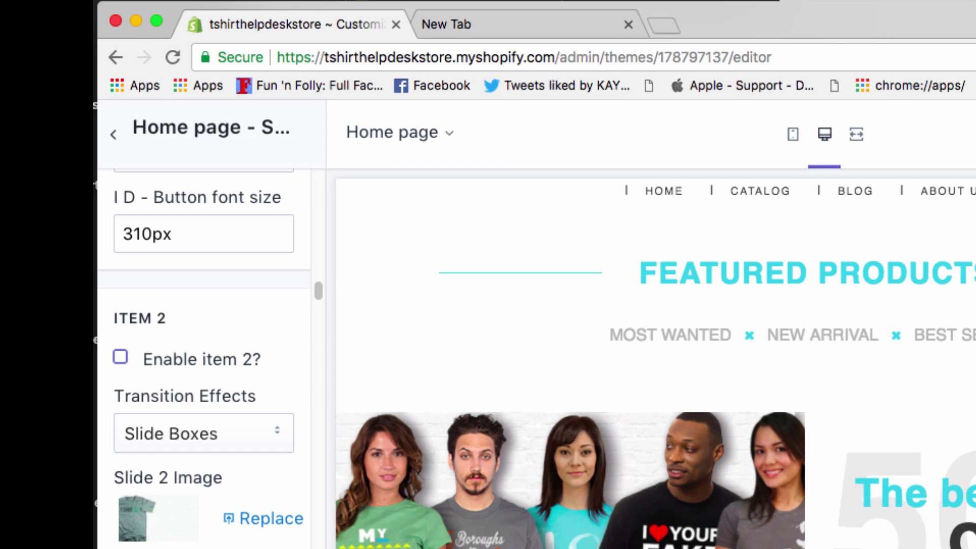
pyautogui.scroll(-15, 204, 356)
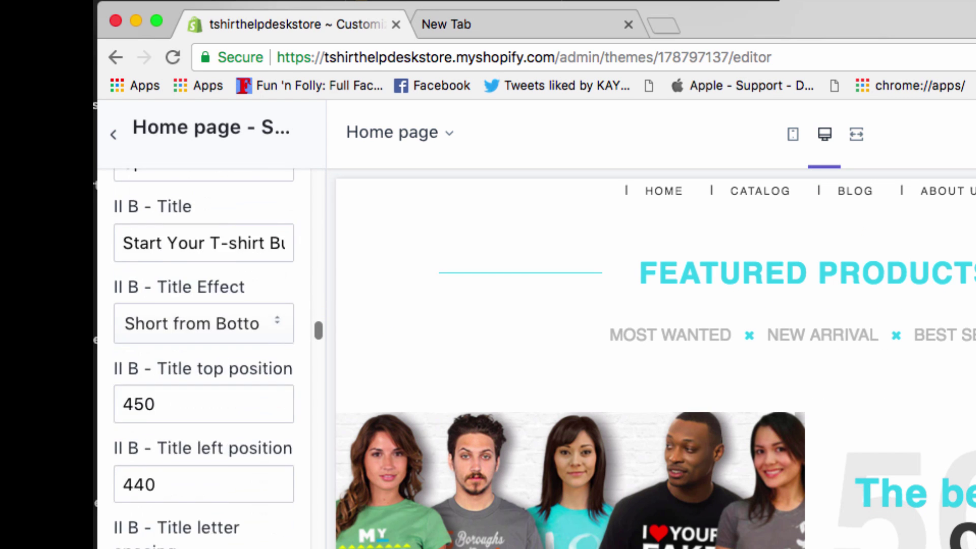
pyautogui.scroll(-12, 203, 356)
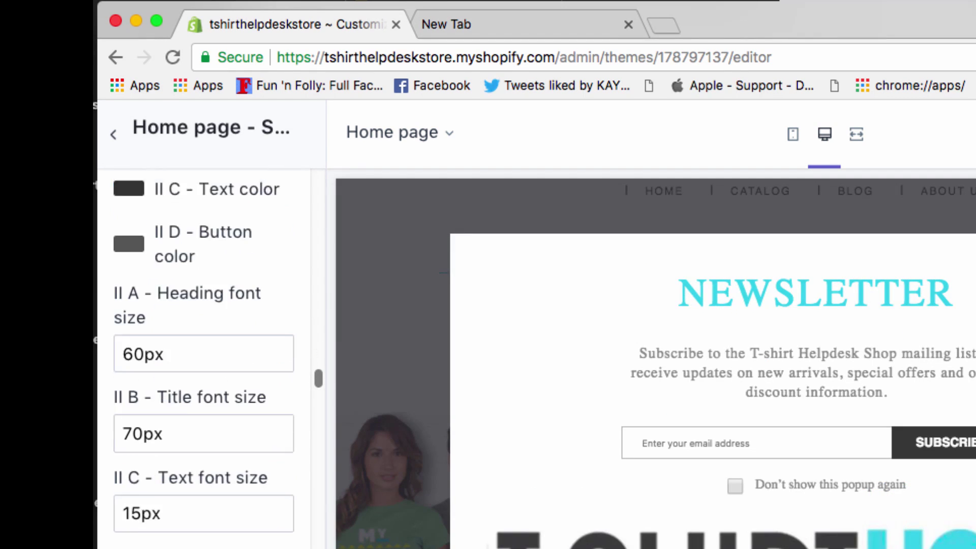
pyautogui.scroll(-11, 203, 356)
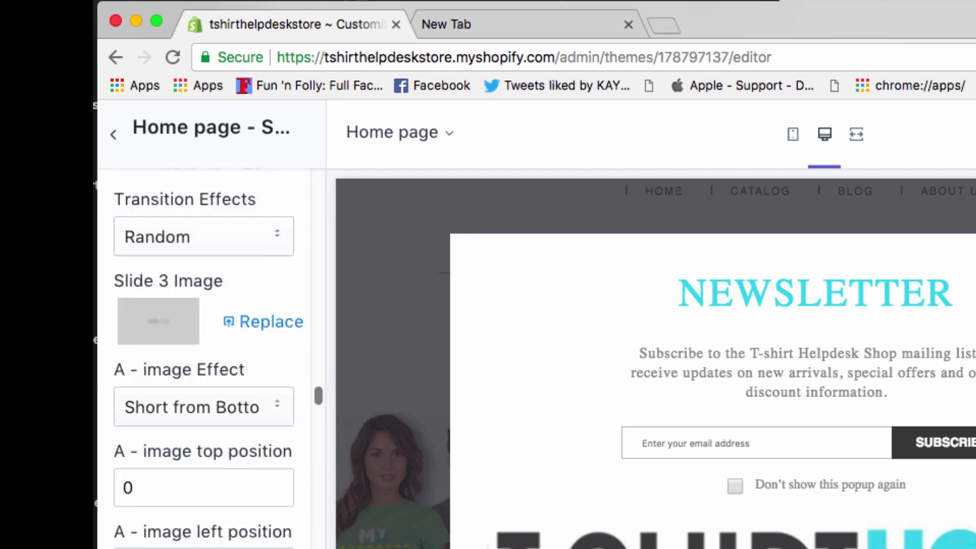
pyautogui.scroll(20, 203, 356)
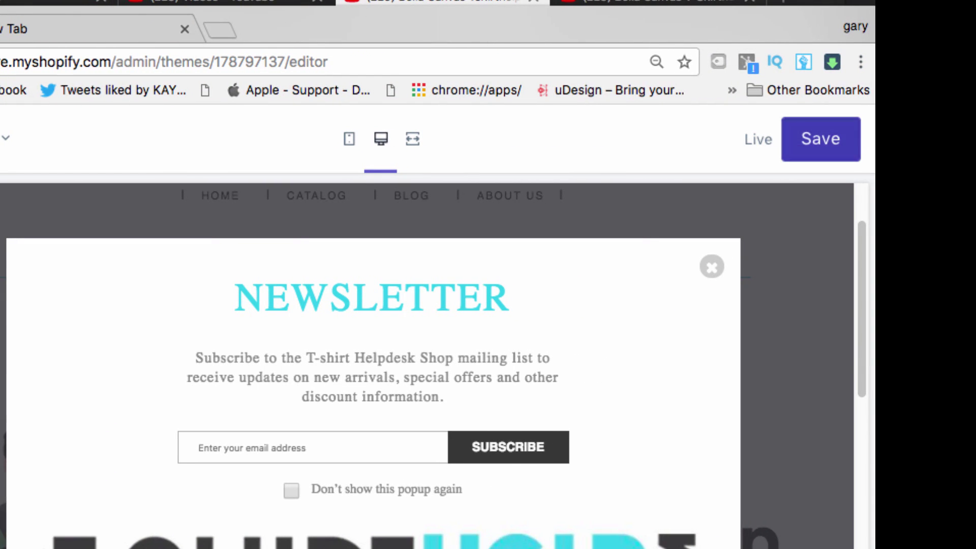
pyautogui.click(972, 139)
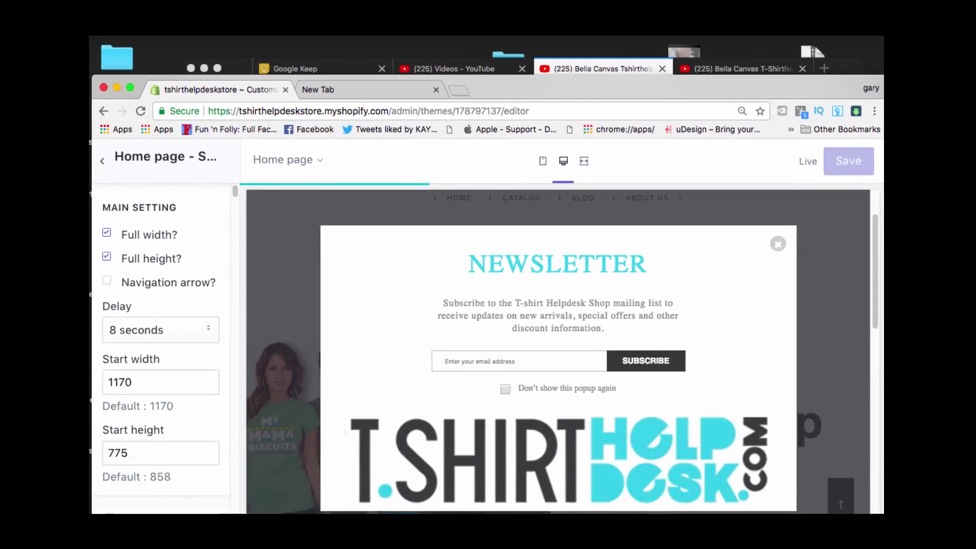
# - Reload the theme editor and dismiss the newsletter popup in the home page preview
pyautogui.press('super+r')
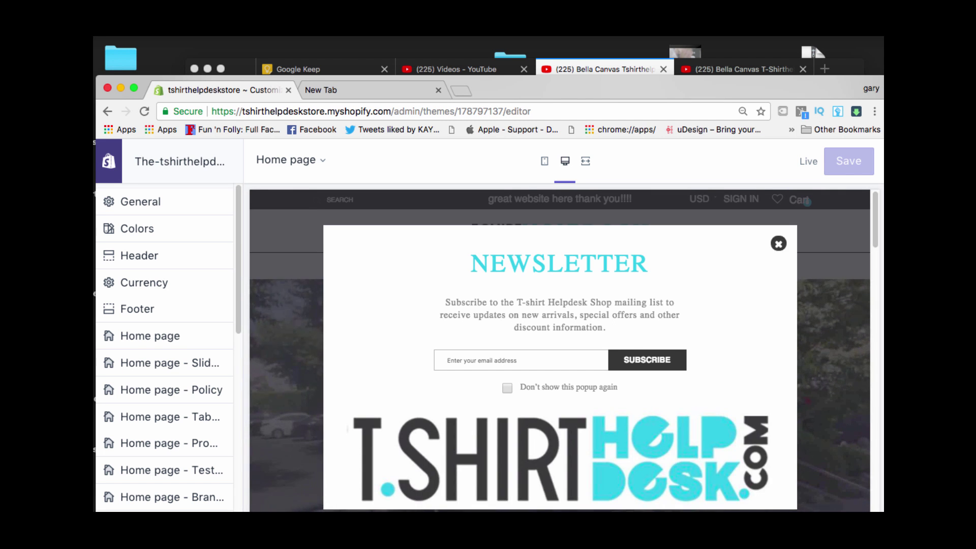
pyautogui.click(779, 243)
pyautogui.scroll(-5, 559, 350)
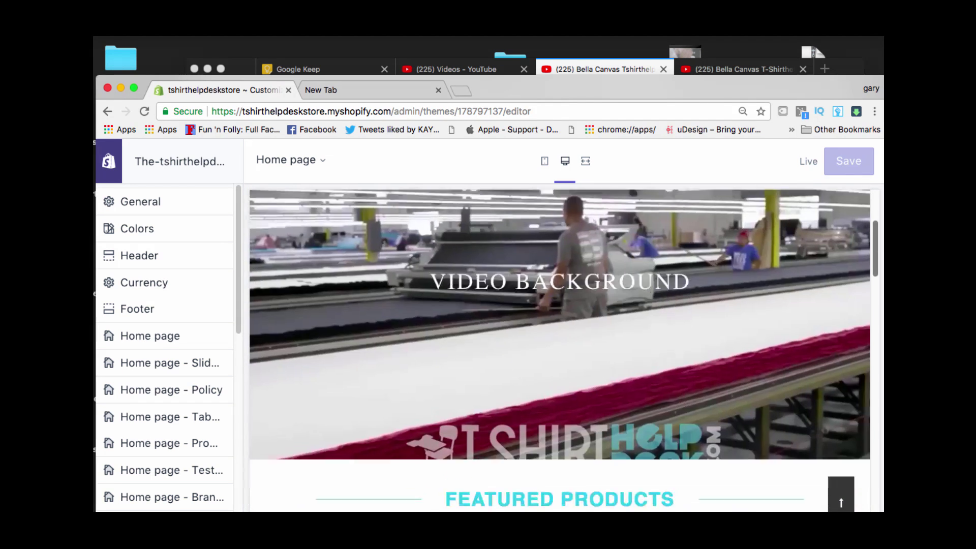
# - Examine the video background slider and the Featured Products section beneath it in the home page preview
pyautogui.scroll(-3, 559, 351)
pyautogui.scroll(8, 559, 351)
pyautogui.scroll(2, 559, 350)
pyautogui.scroll(-3, 559, 351)
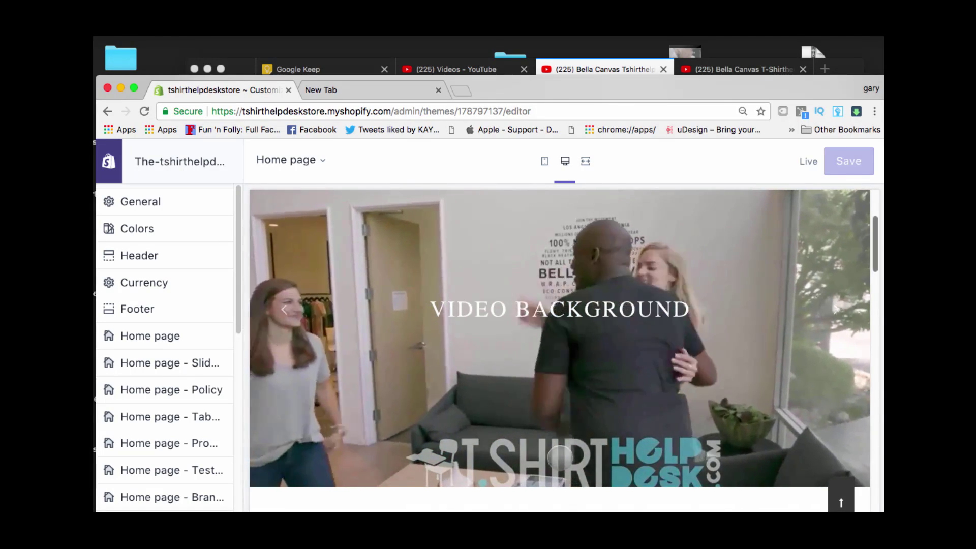
pyautogui.scroll(-5, 559, 350)
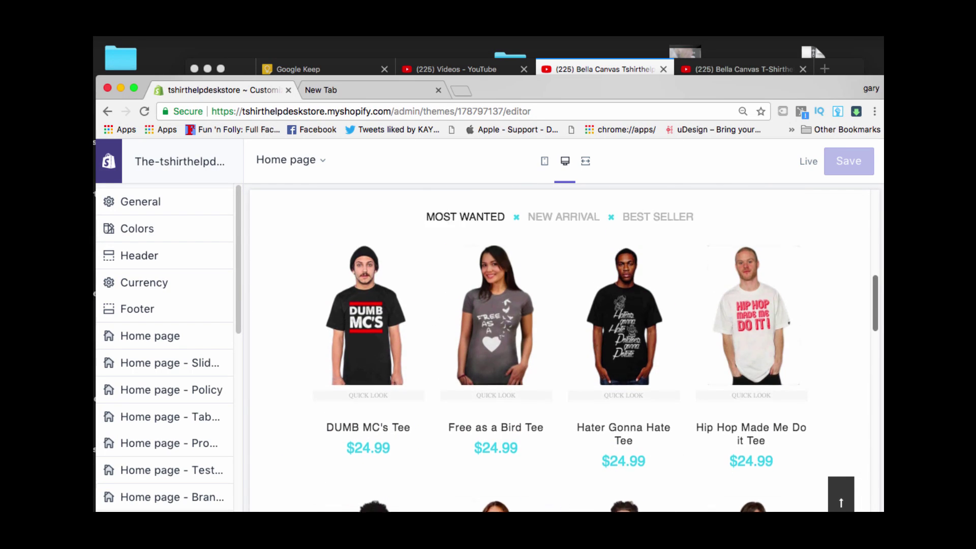
pyautogui.scroll(5, 559, 351)
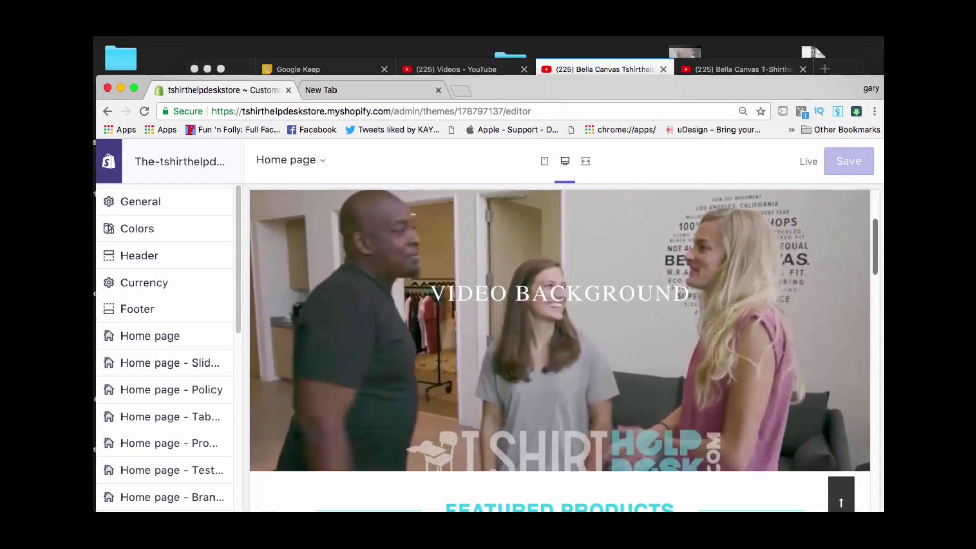
pyautogui.scroll(-2, 559, 351)
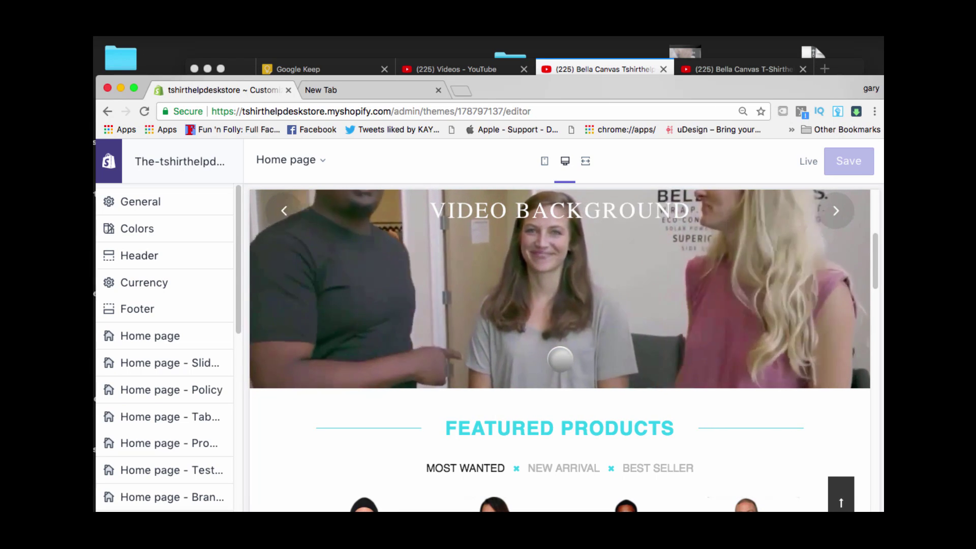
pyautogui.scroll(1, 559, 299)
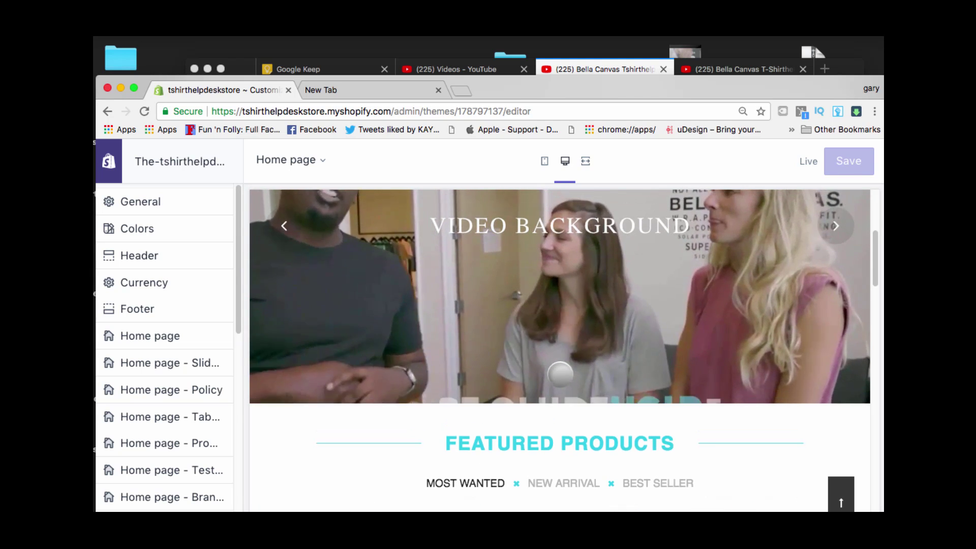
pyautogui.scroll(-2, 560, 381)
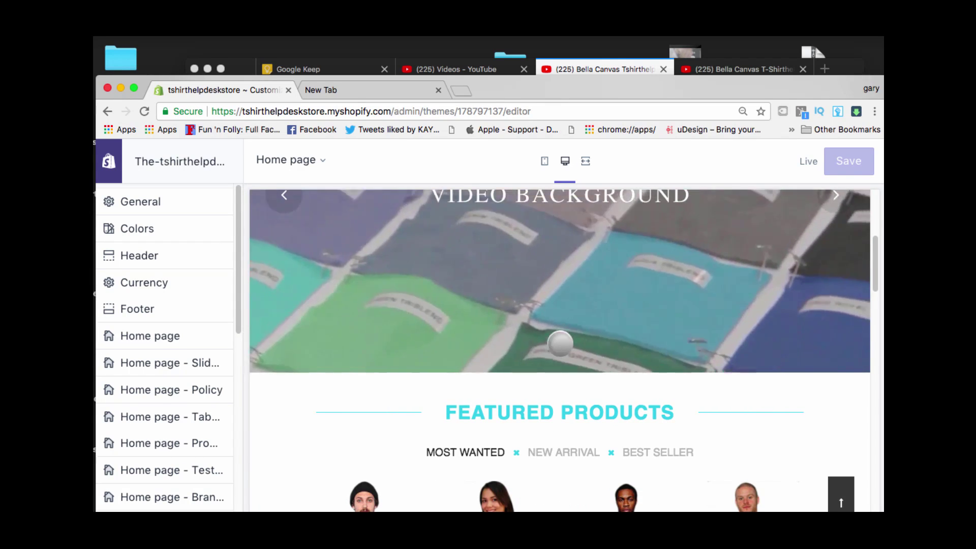
pyautogui.scroll(4, 559, 330)
pyautogui.scroll(2, 559, 346)
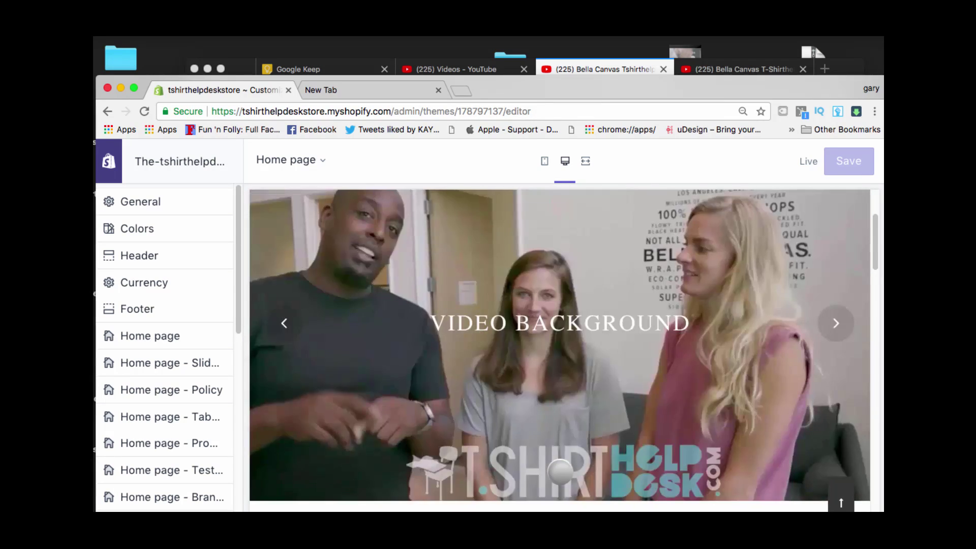
pyautogui.scroll(-3, 559, 345)
pyautogui.scroll(-3, 556, 355)
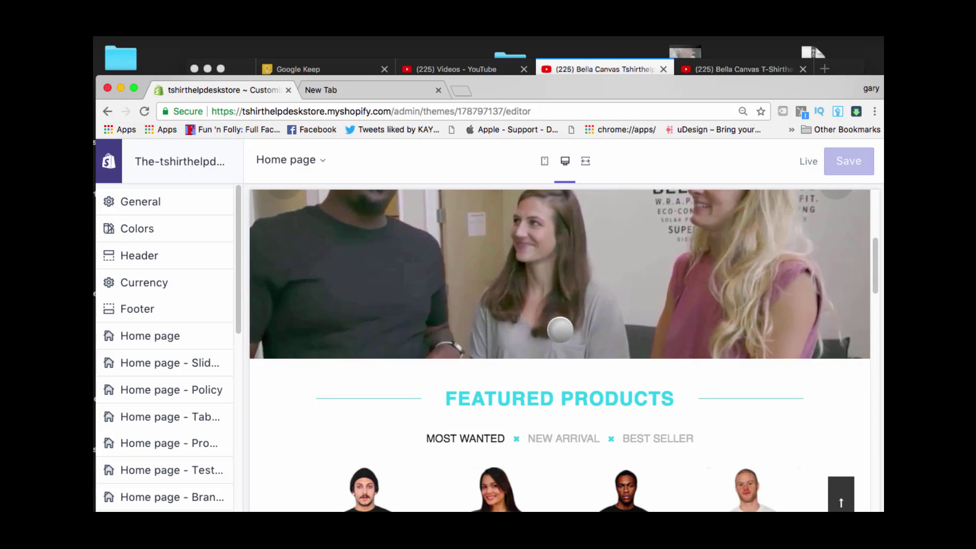
pyautogui.scroll(10, 556, 330)
pyautogui.scroll(-4, 557, 330)
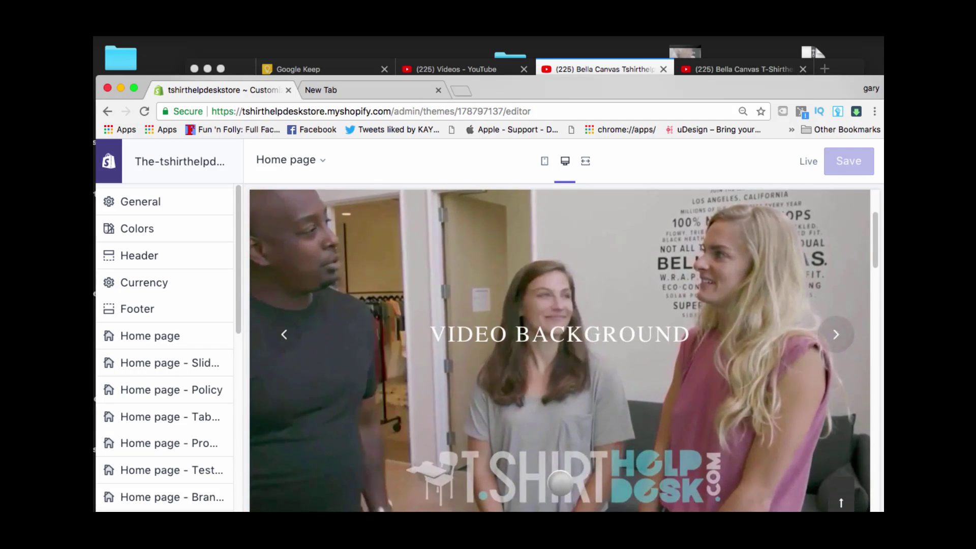
pyautogui.scroll(-5, 561, 334)
pyautogui.scroll(-3, 560, 334)
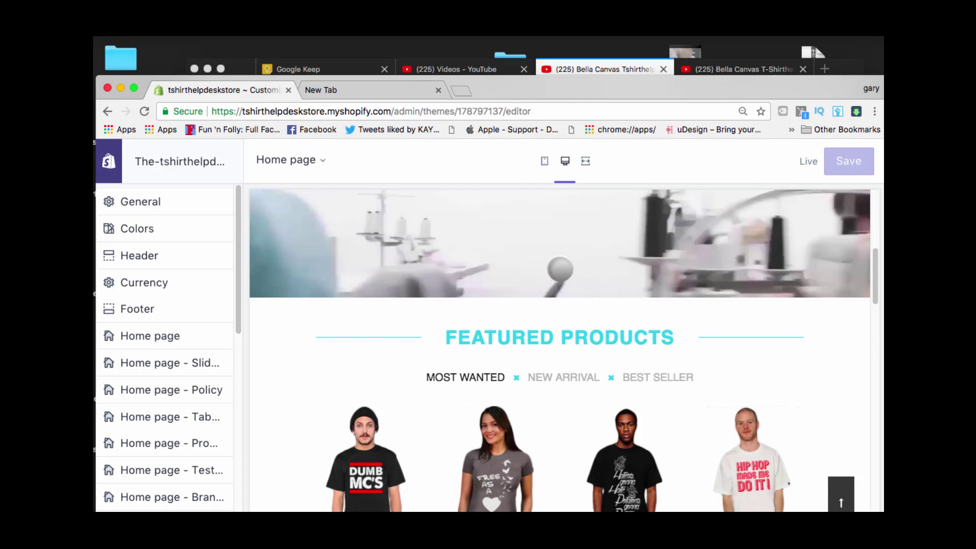
pyautogui.scroll(1, 560, 274)
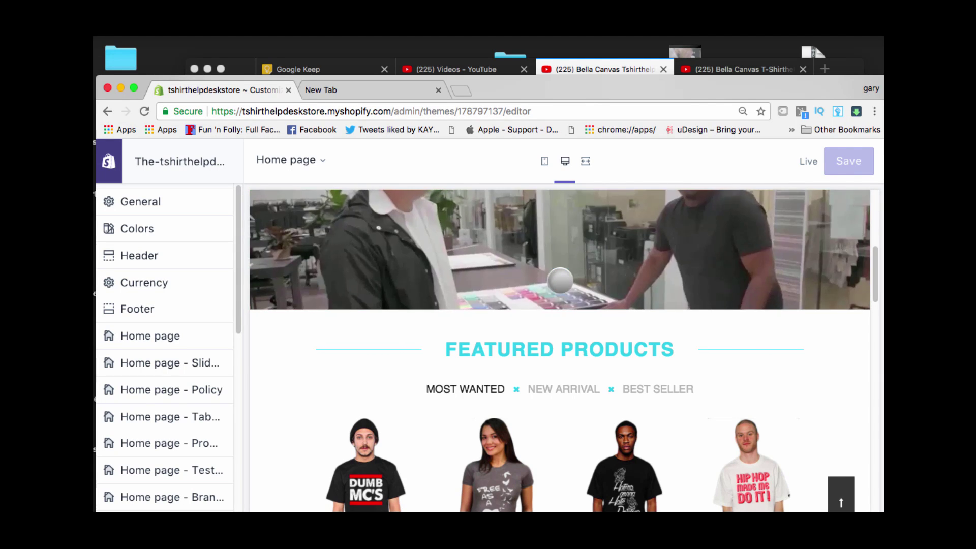
pyautogui.scroll(6, 559, 350)
pyautogui.scroll(-10, 560, 350)
pyautogui.scroll(10, 559, 351)
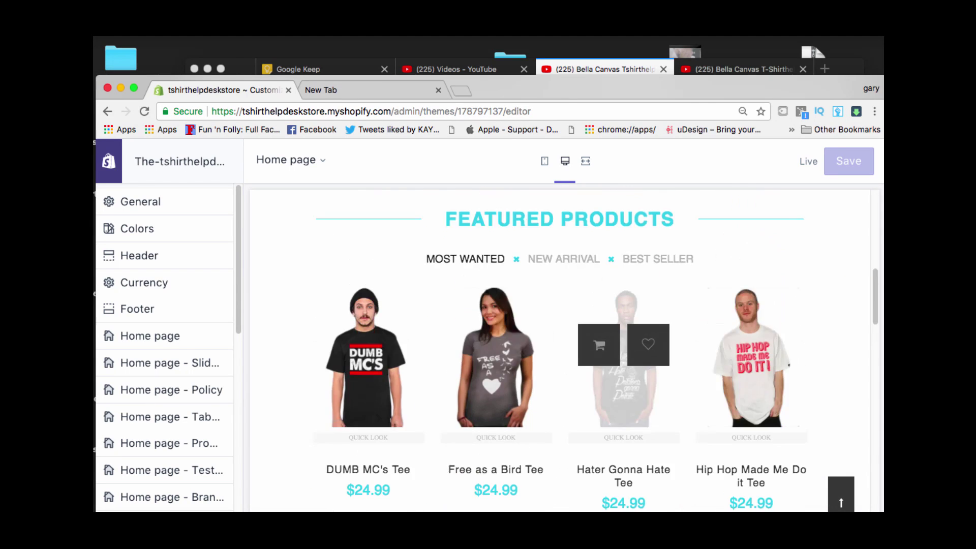